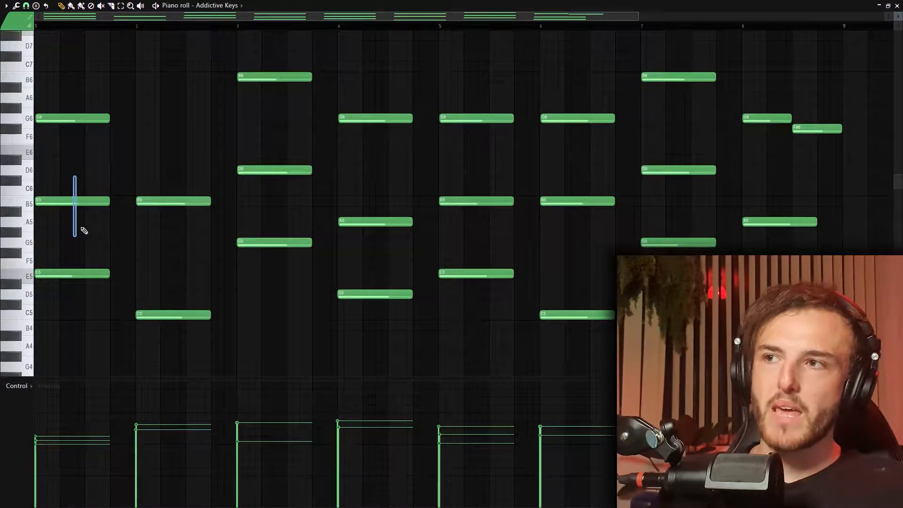
Try moving the G6 note of the fourth chord down an octave to G5, and restore it to G6.
left_click_drag(72, 234, 73, 234, "ctrl")
right_click(143, 224, "ctrl")
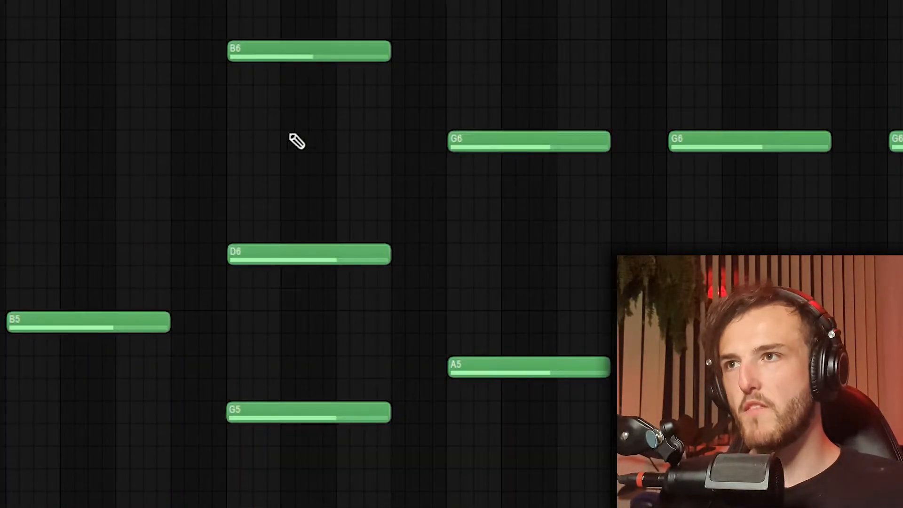
key("ctrl+Down")
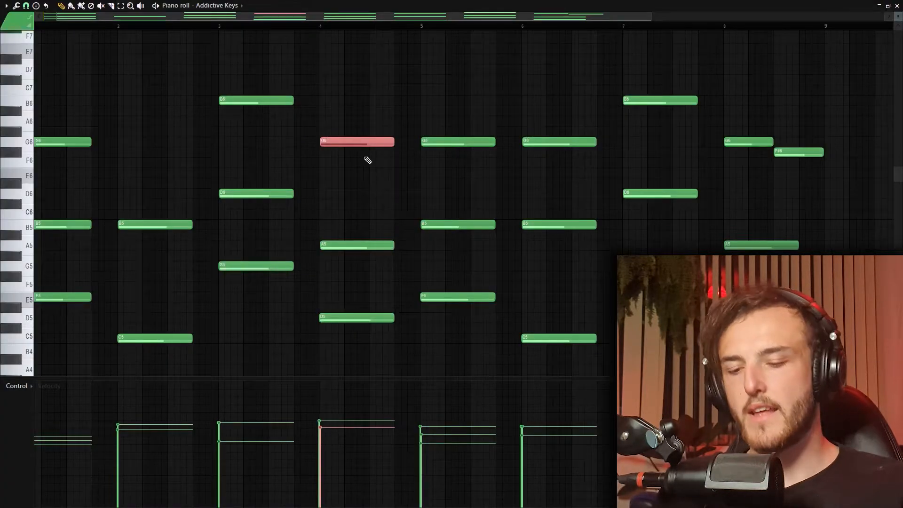
key("ctrl+Down")
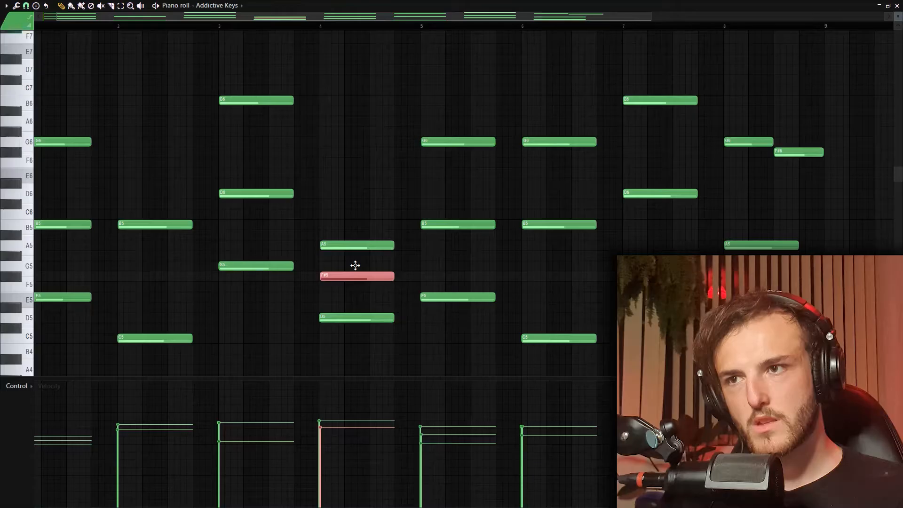
left_click_drag(355, 264, 348, 266)
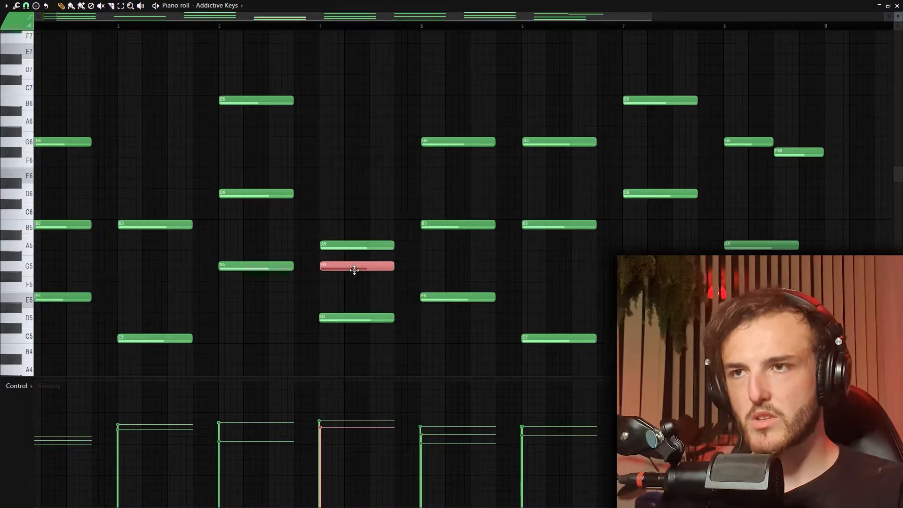
key("ctrl+Up")
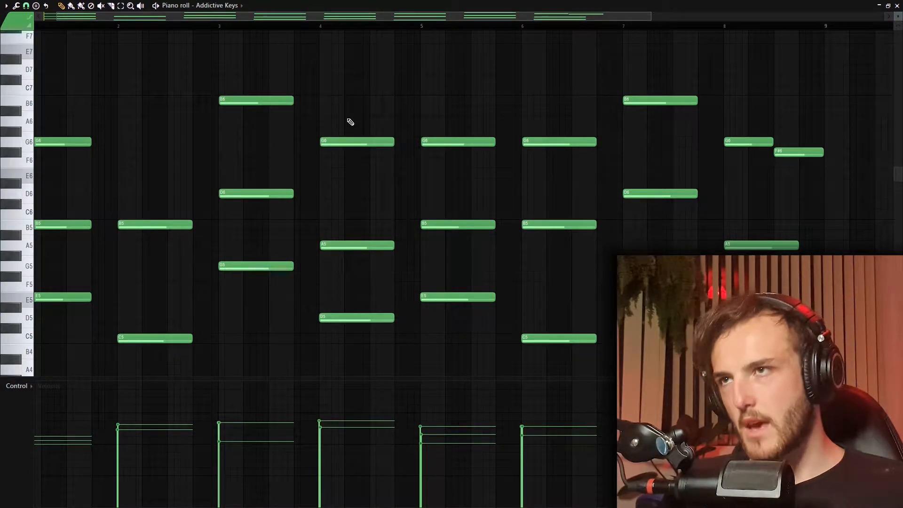
Try an extra F#5 note in the bar 2 chord, move it up to G6, and delete it.
scroll(343, 193, "down", 2)
scroll(370, 143, "up", 1)
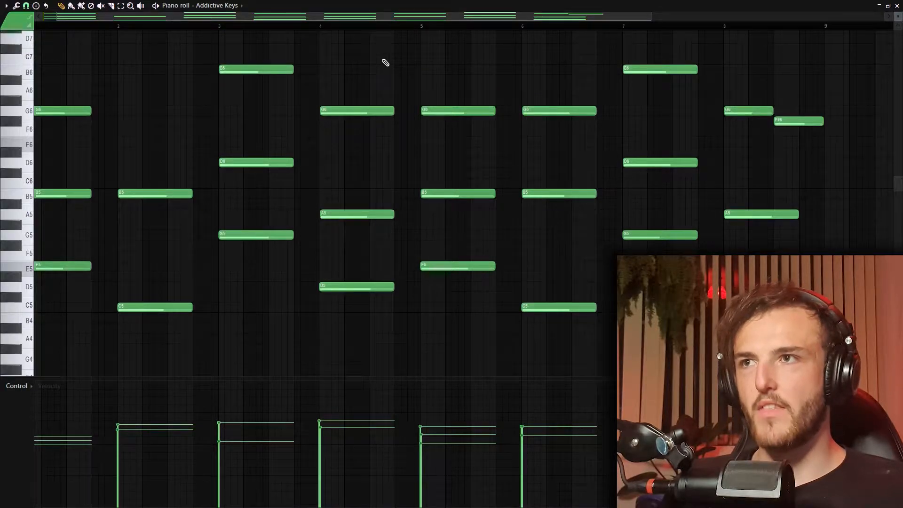
left_click_drag(386, 62, 9, 346)
left_click(483, 152, "ctrl")
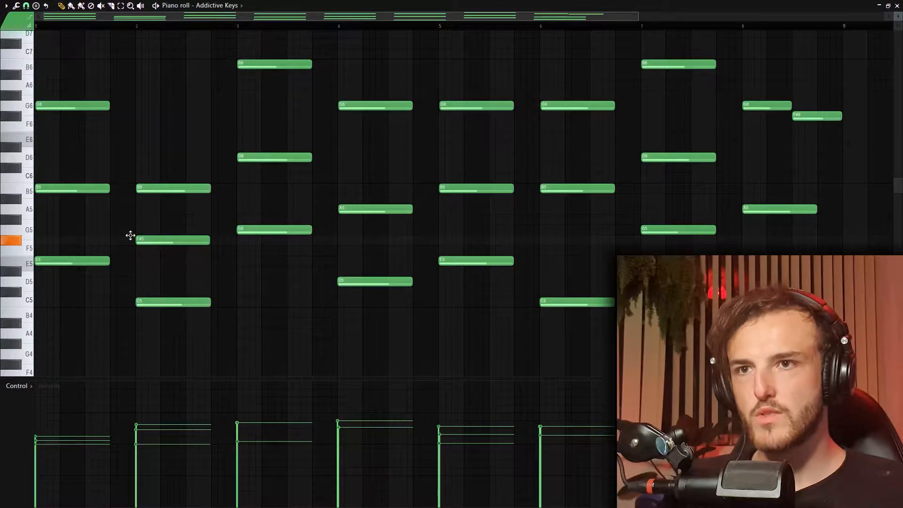
left_click_drag(132, 235, 135, 104)
right_click(155, 104)
Examine the chords from bar 3 onwards by selecting them in turn, leaving the notes as they are.
mouse_move(567, 189)
left_mouse_down()
mouse_move(560, 136)
mouse_move(567, 188)
left_mouse_up()
scroll(492, 187, "down", 2)
left_click_drag(325, 49, 226, 244)
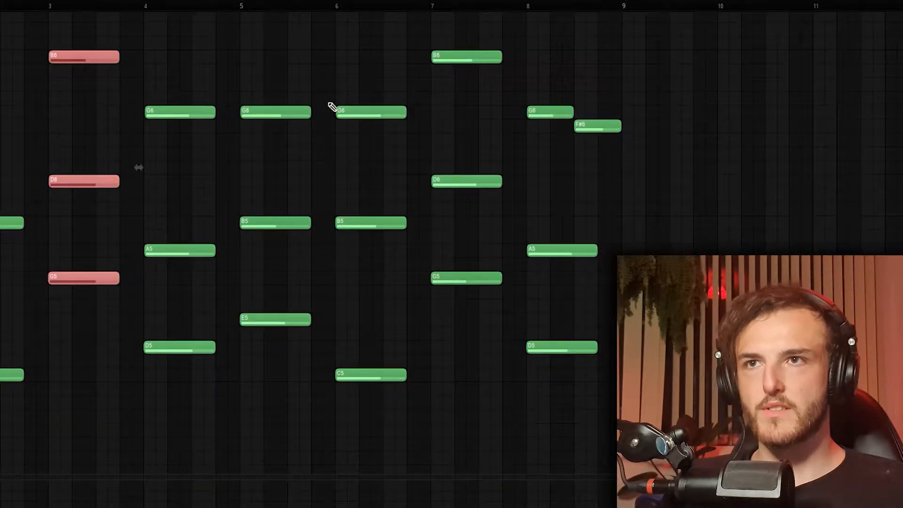
left_click(457, 226, "ctrl")
left_click_drag(198, 77, 160, 356)
left_click_drag(557, 45, 611, 466)
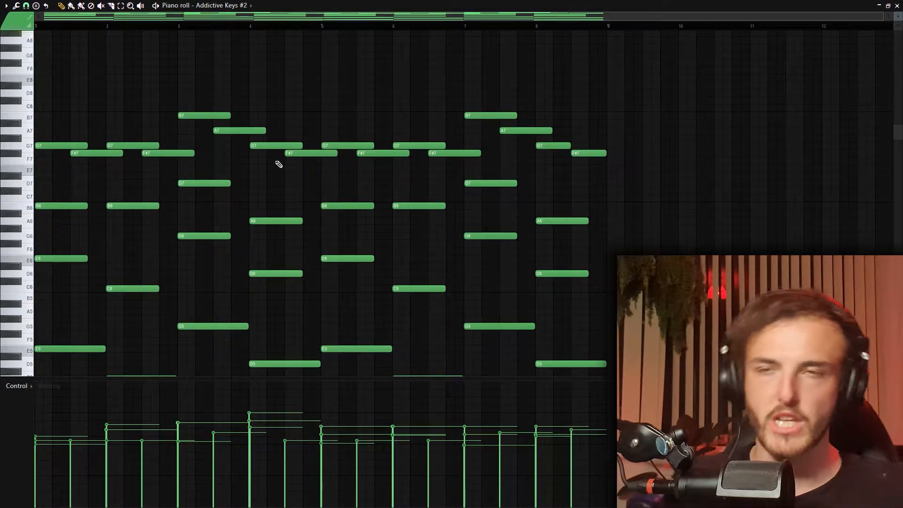
Examine the chord, melody and bass notes of the Addictive Keys #2 pattern and play it back.
scroll(660, 140, "down", 5)
mouse_move(646, 360)
left_mouse_down()
mouse_move(46, 218)
mouse_move(646, 360)
left_mouse_up()
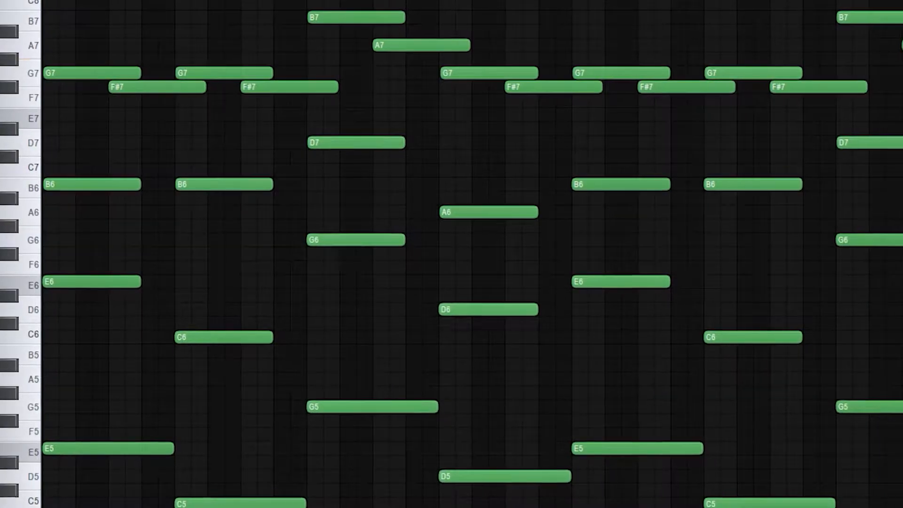
key("space")
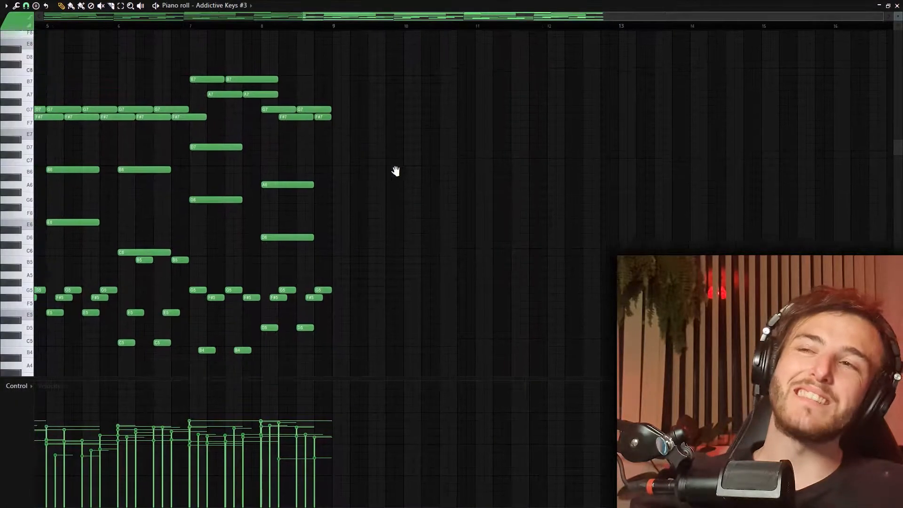
Examine the upper melody, chords and lower counter-melody of the Addictive Keys #3 pattern across all eight bars, and play it back.
left_click_drag(396, 171, 705, 210)
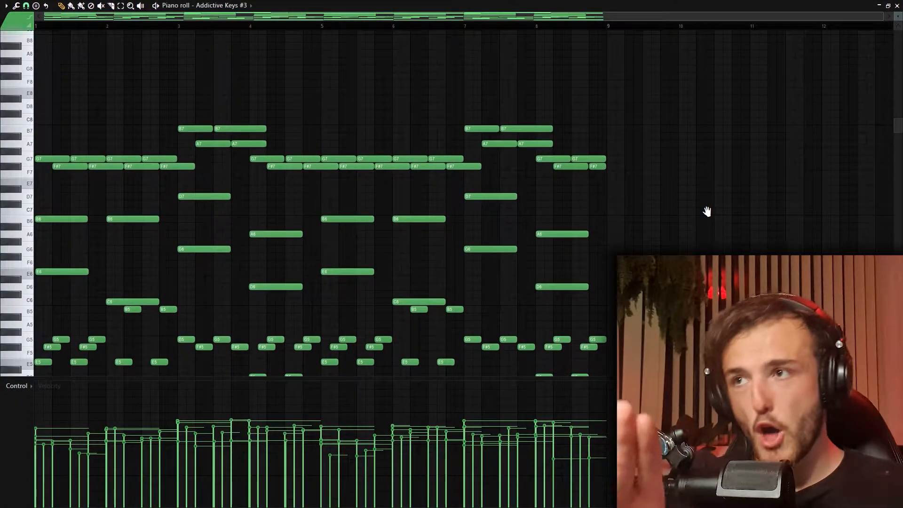
left_click_drag(603, 242, 663, 193)
left_click_drag(47, 56, 625, 125)
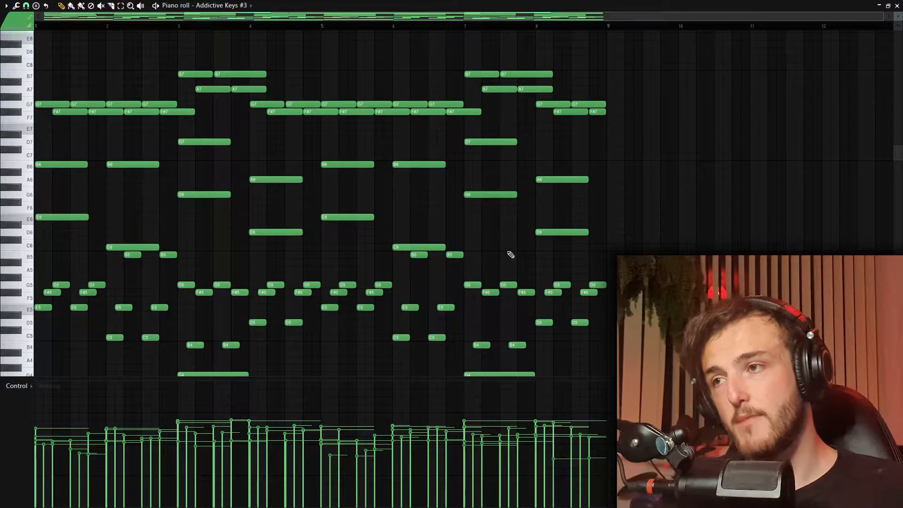
scroll(164, 306, "down", 2)
scroll(140, 351, "up", 2)
scroll(140, 351, "down", 2)
left_click_drag(699, 316, 43, 210)
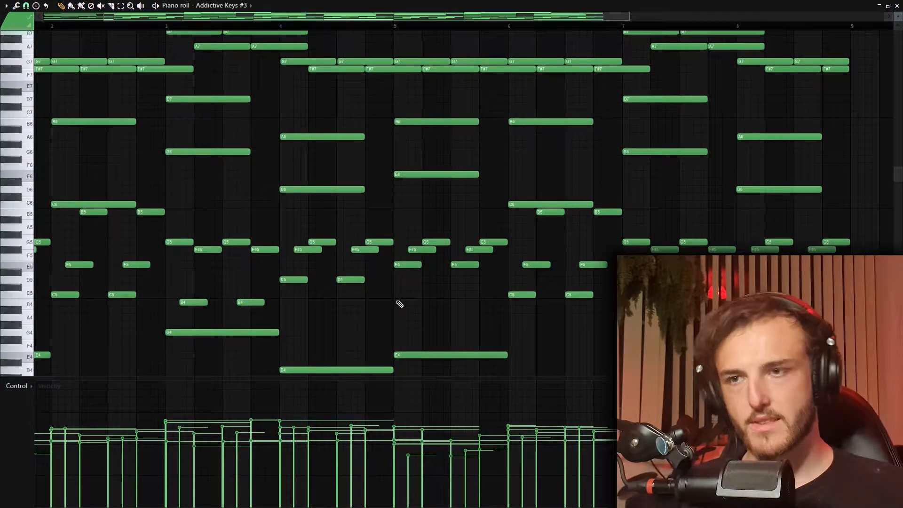
scroll(400, 308, "down", 3)
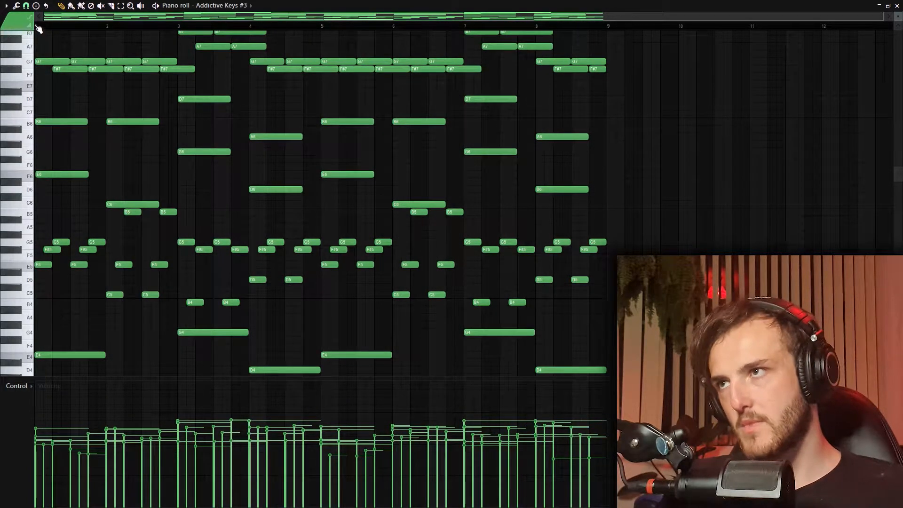
scroll(92, 45, "up", 1)
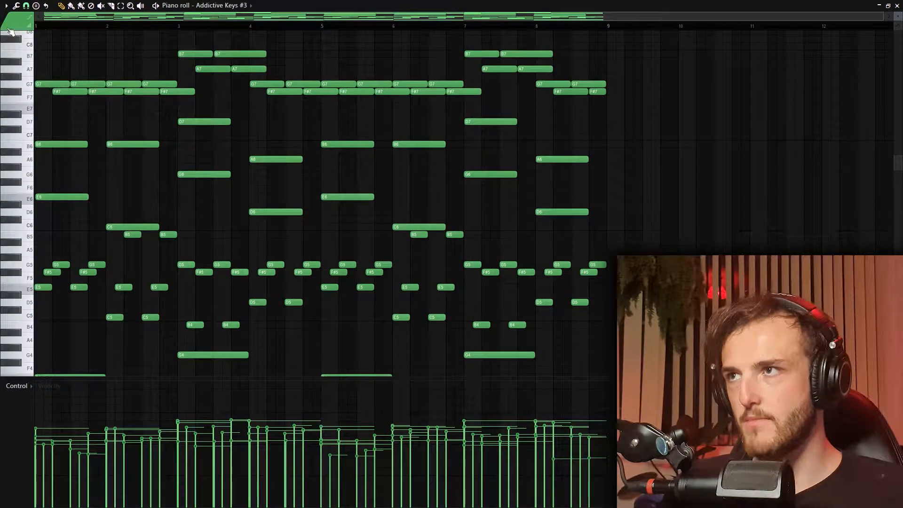
key("space")
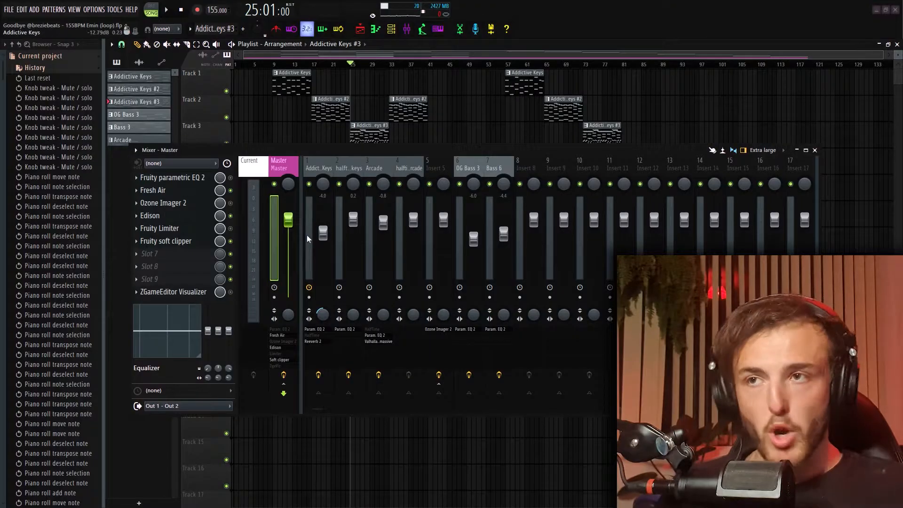
Inspect the Fruity Parametric EQ 2 and Fruity Reeverb 2 settings on the Addictive Keys mixer track, and close the mixer.
left_click(309, 237)
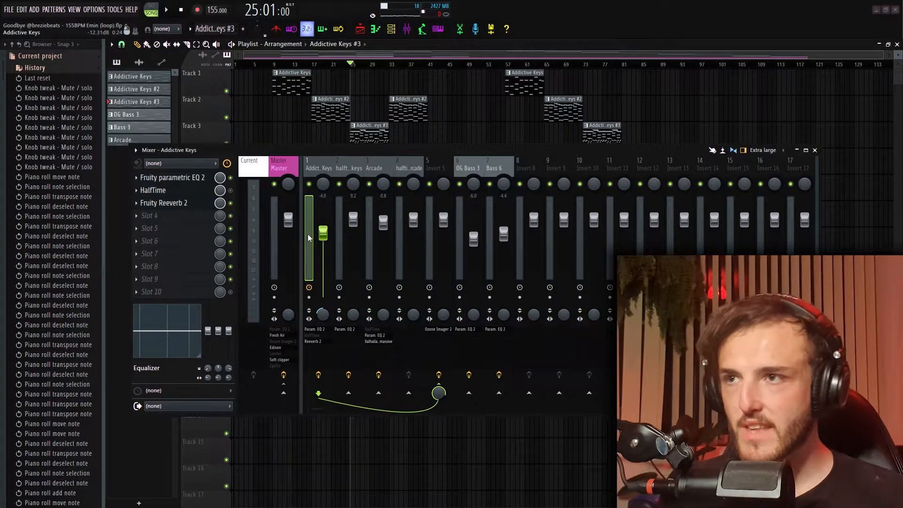
left_click(172, 177)
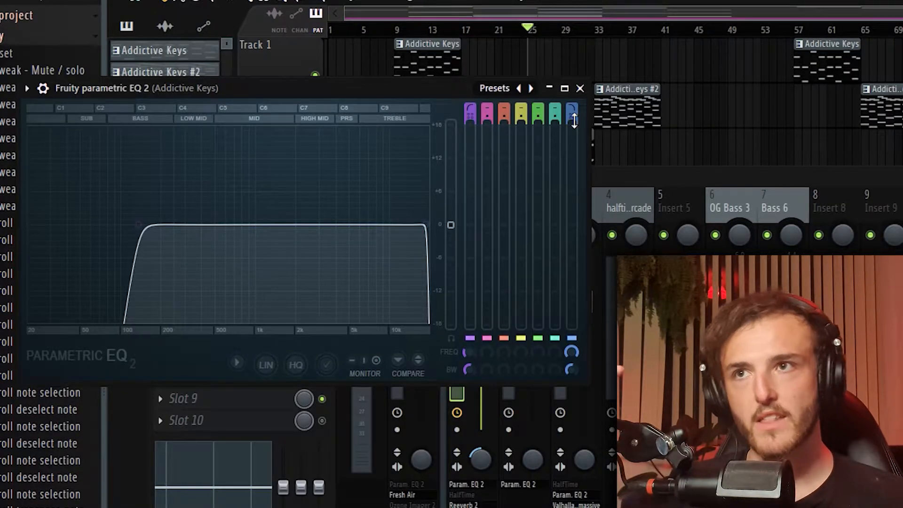
left_click(583, 90)
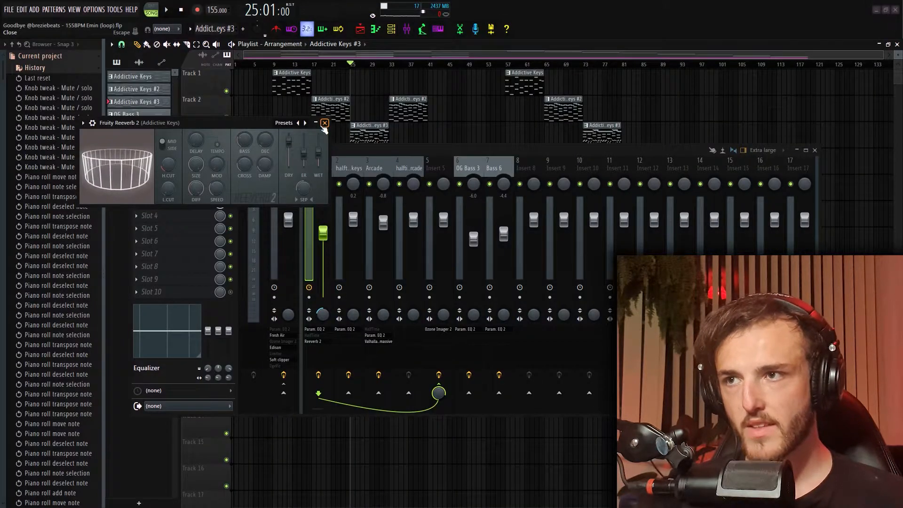
left_click(325, 123)
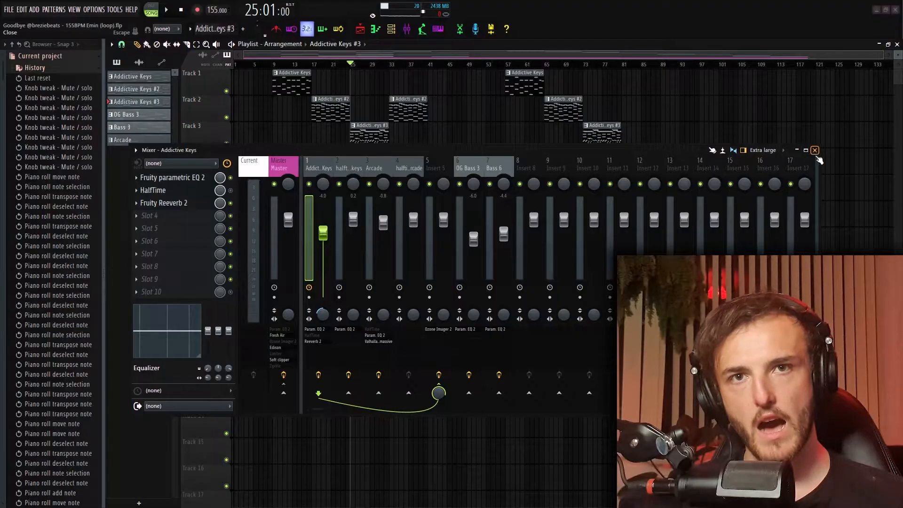
left_click(815, 151)
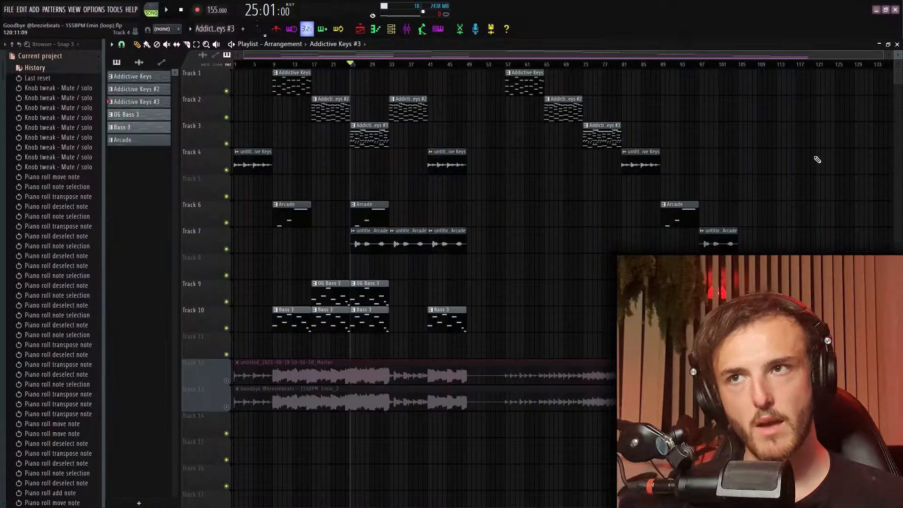
View the Addictive Keys #2 notes again, and play the arrangement from bar 1 to hear the Track 4 audio clip.
double_click(326, 108)
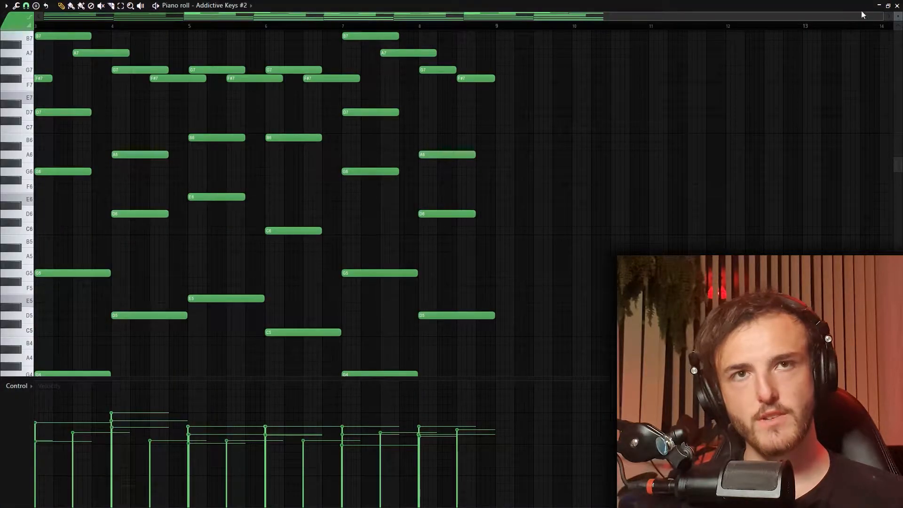
left_click(897, 6)
left_click(239, 64)
scroll(358, 310, "up", 4)
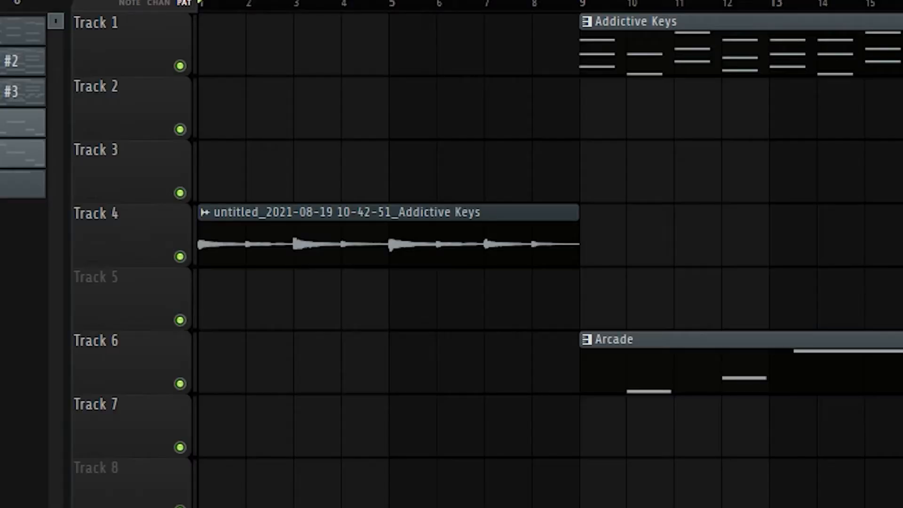
key("space")
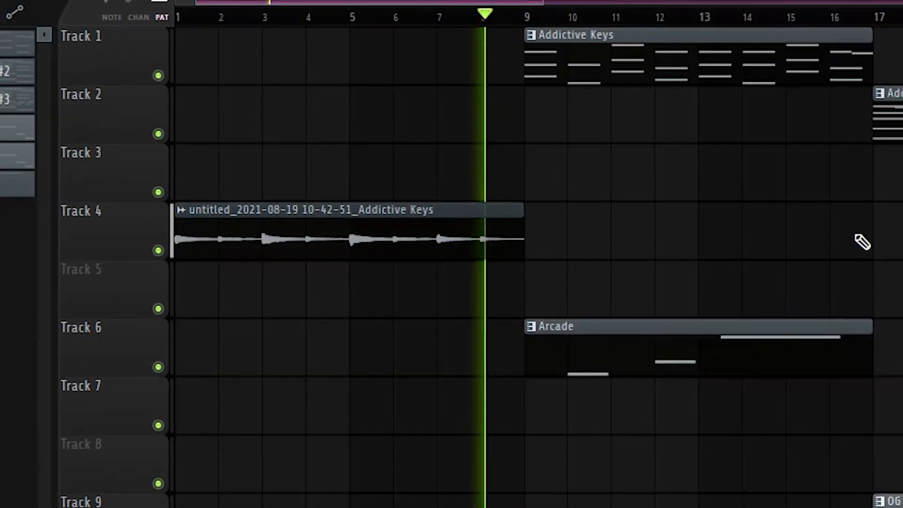
key("space")
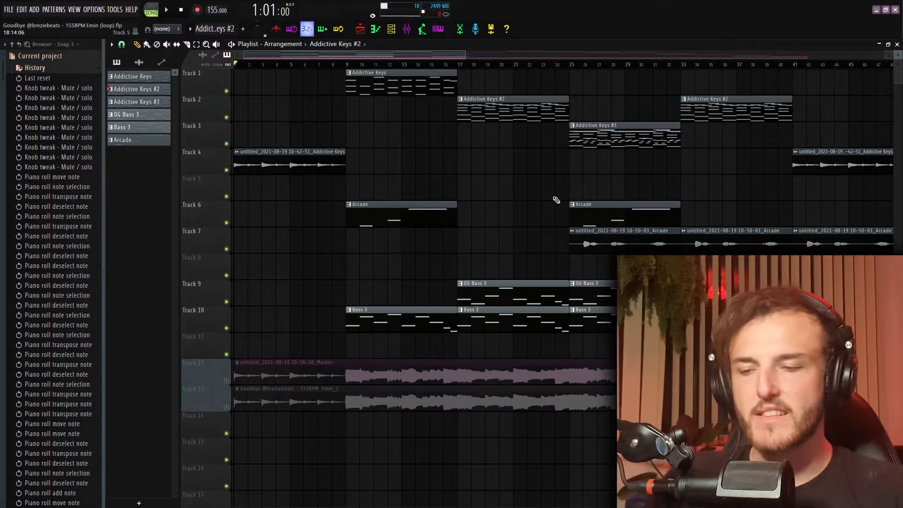
Open the OG Bass 3 channel's notes from the channel rack, examine the bass line, and play it back.
key("F6")
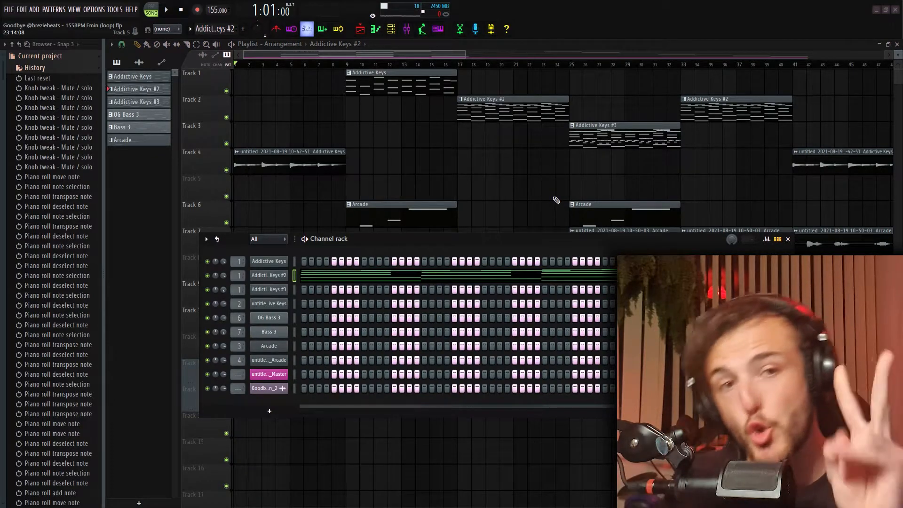
key("F9")
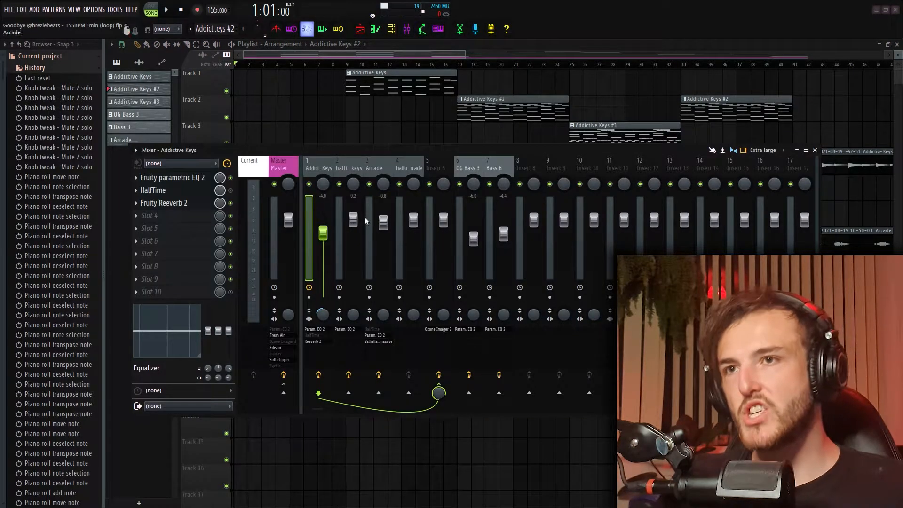
key("F6")
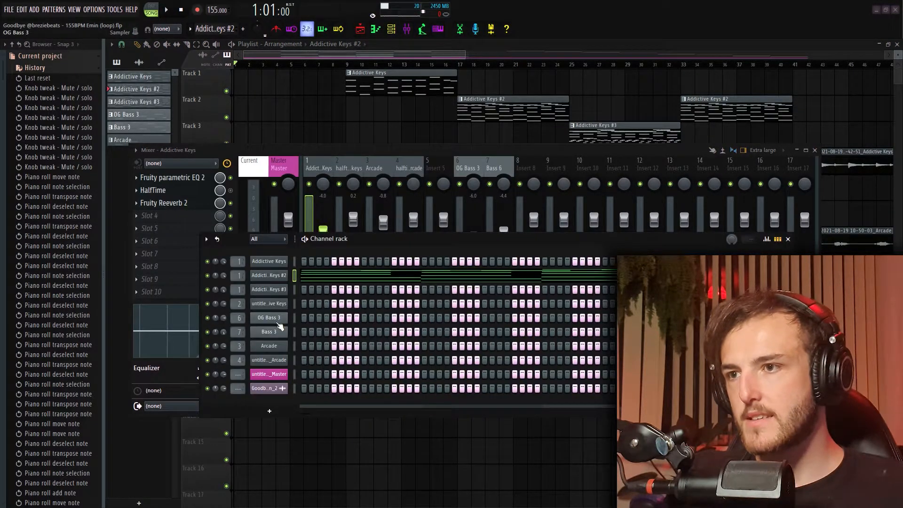
left_click(277, 322)
left_click(18, 70)
left_click_drag(95, 52, 390, 106)
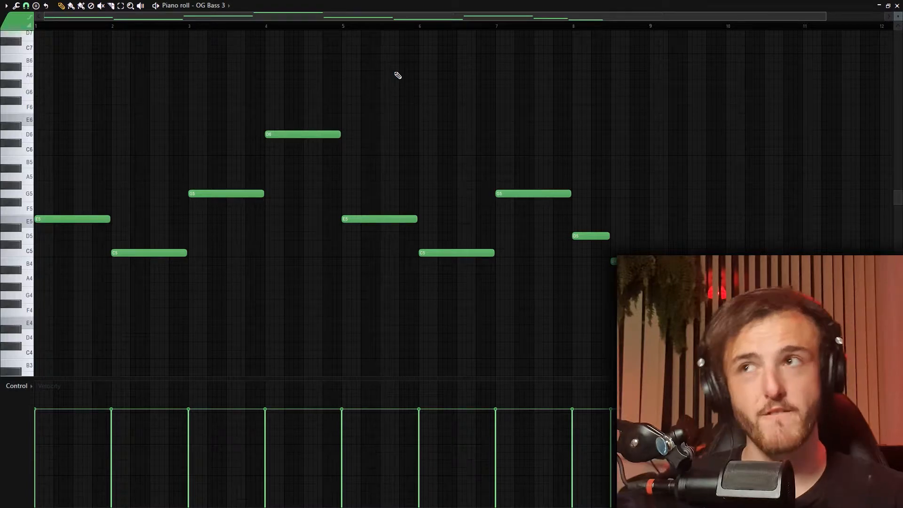
key("space")
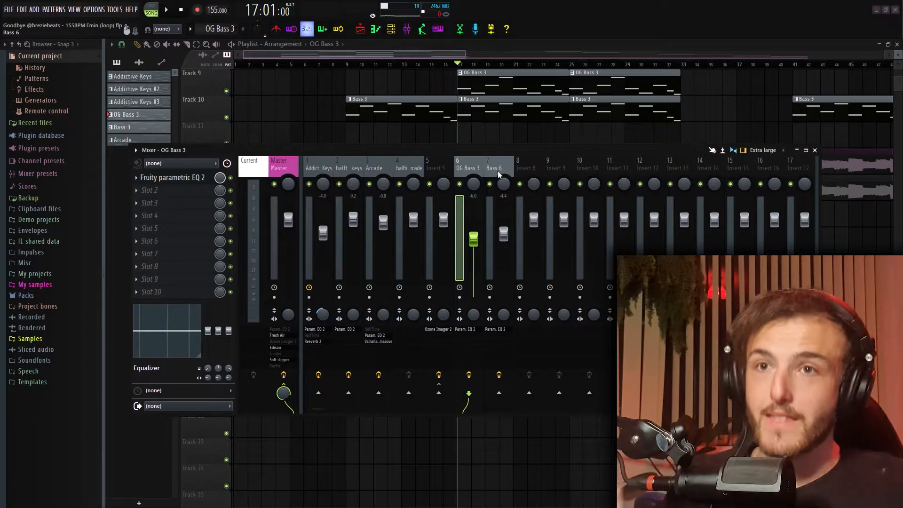
Close the mixer, examine the Bass 3 notes across all eight bars, and solo the Bass 3 channel.
left_click(816, 150)
scroll(486, 291, "up", 3)
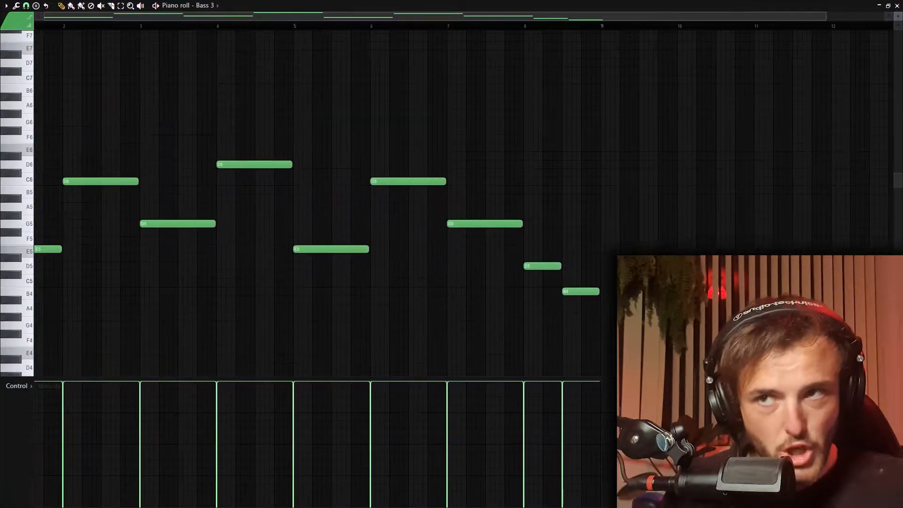
scroll(204, 306, "down", 2)
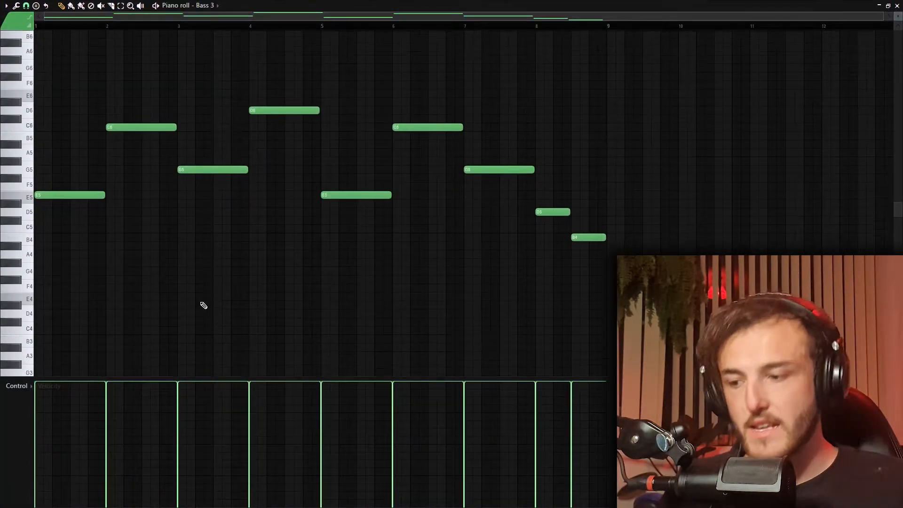
scroll(207, 303, "up", 2)
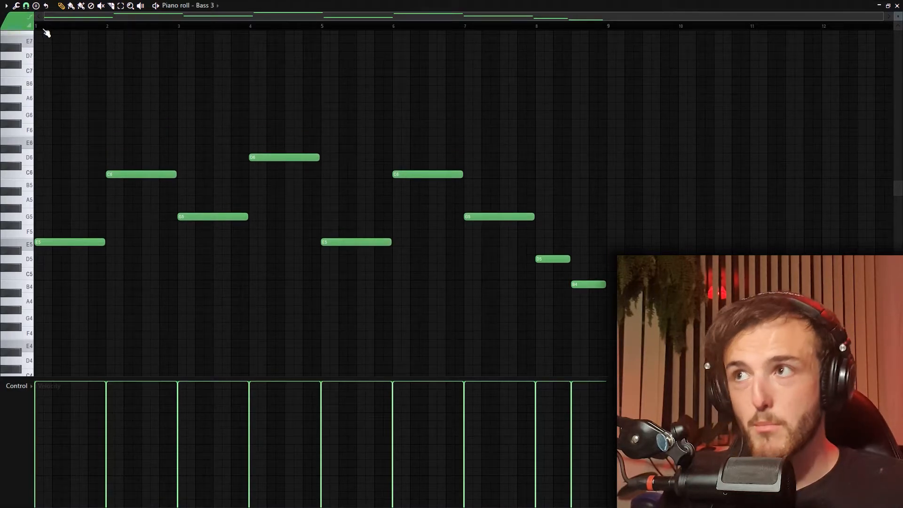
key("F6")
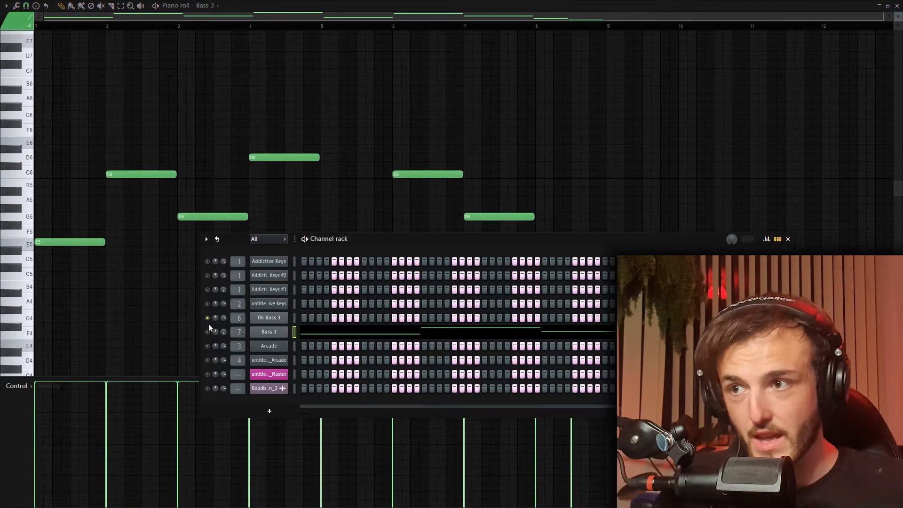
left_click(788, 239)
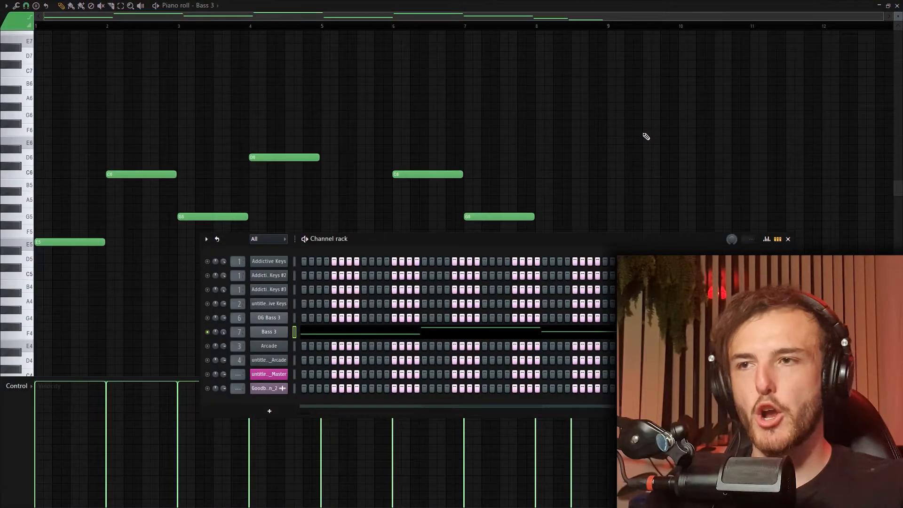
Inspect the Fruity Parametric EQ 2 on the OG Bass 3 mixer track, and switch the piano roll to the OG Bass 3 notes.
key("F9")
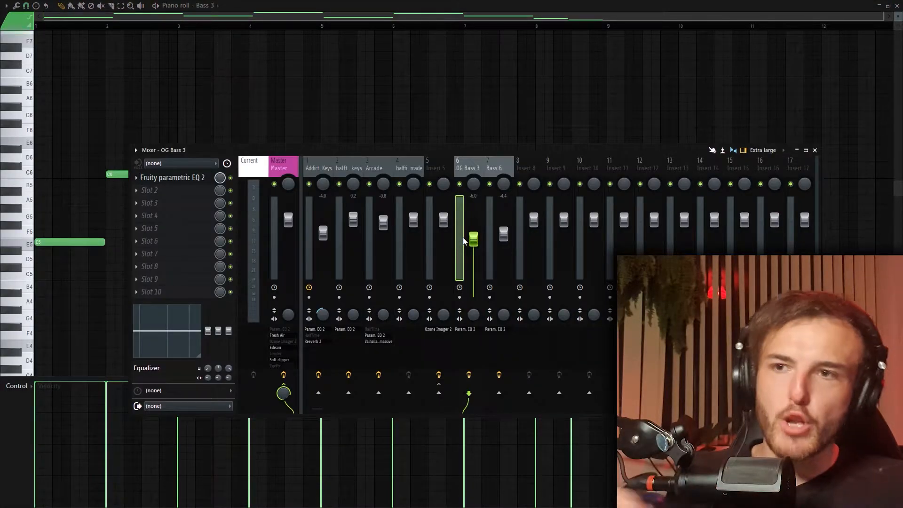
left_click(173, 178)
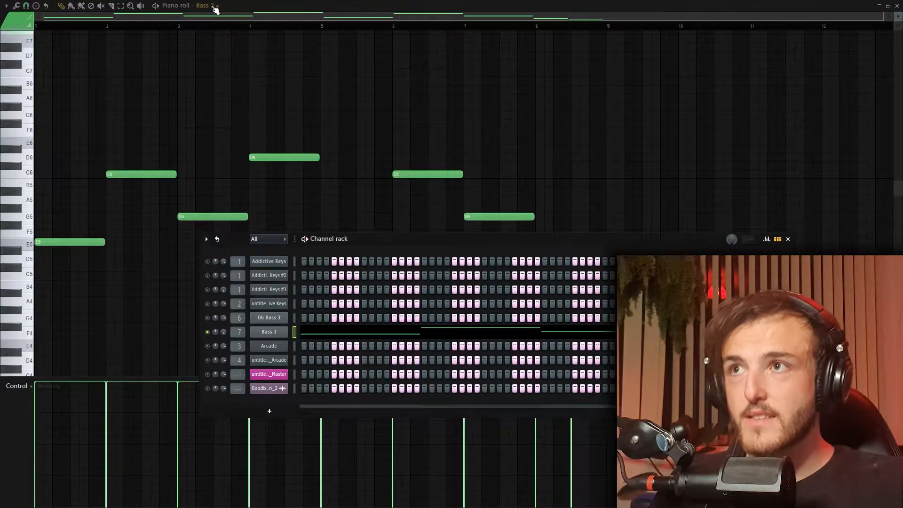
left_click(206, 5)
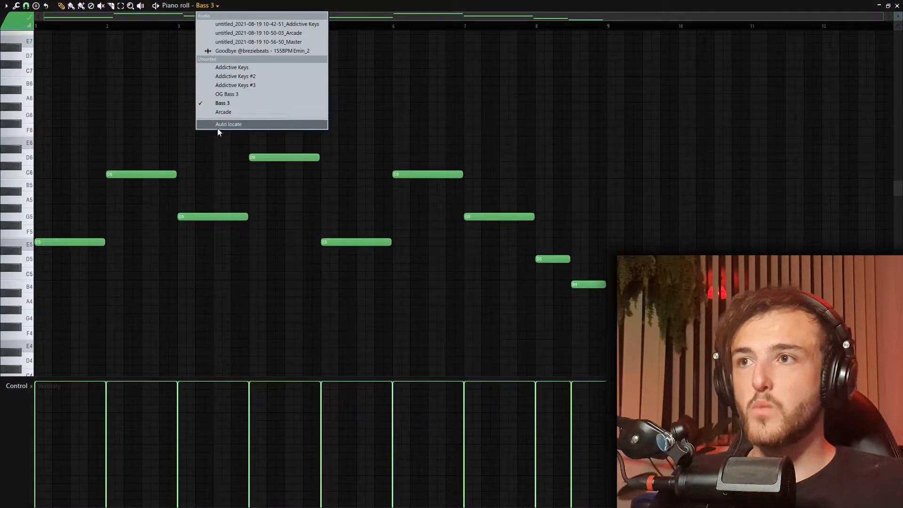
left_click(239, 95)
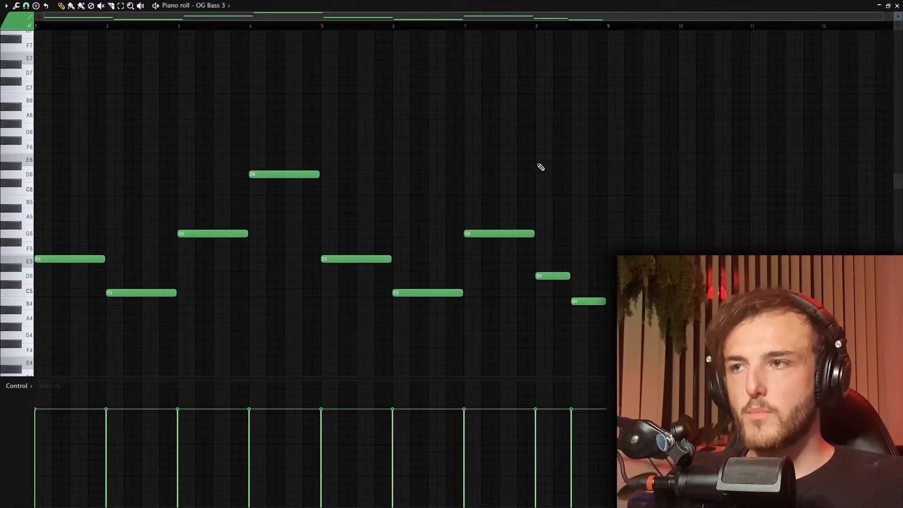
Unmute OG Bass 3, narrow and move the channel rack clear of the notes, and compare playback with Bass 3 on and off.
key("F6")
left_click(207, 318)
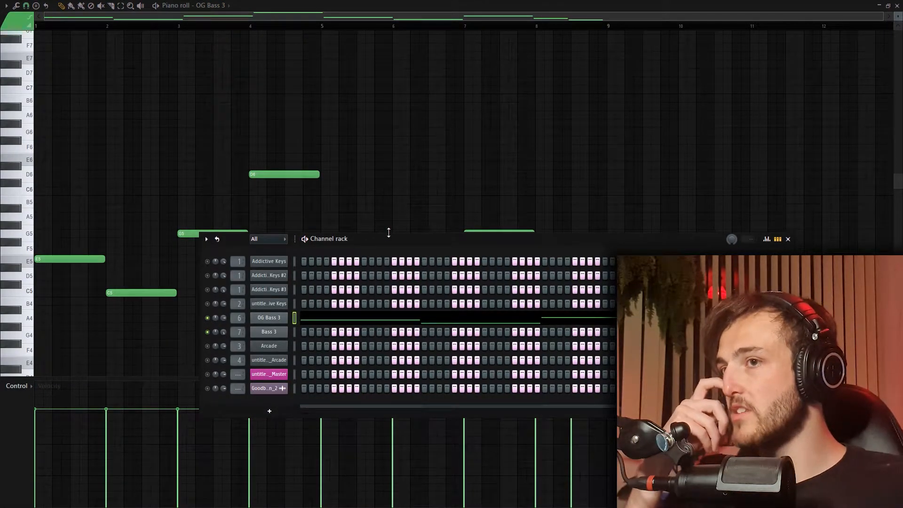
left_click_drag(396, 238, 492, 170)
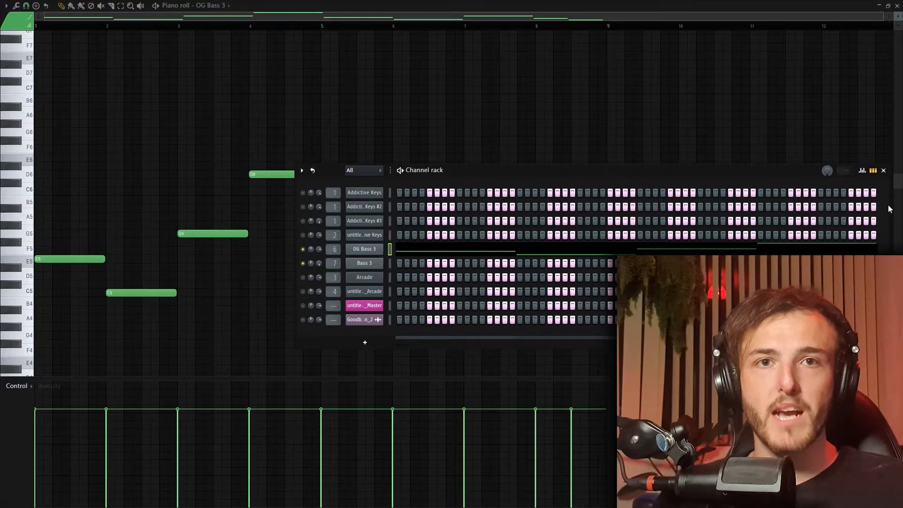
left_click_drag(889, 206, 705, 207)
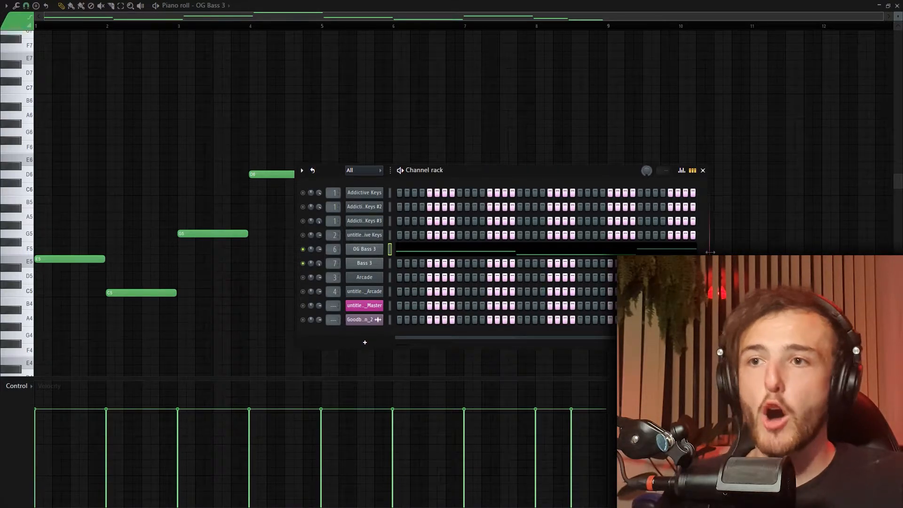
left_click_drag(513, 174, 604, 66)
key("space")
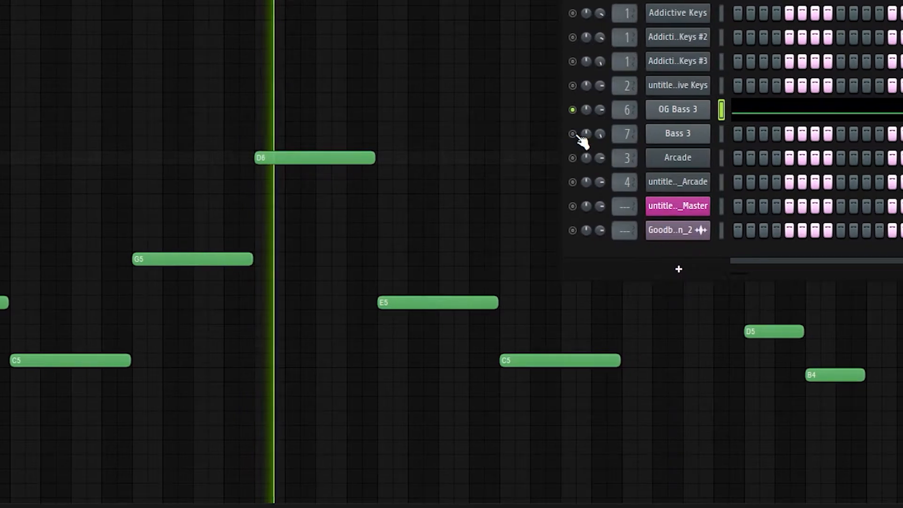
left_click(559, 134)
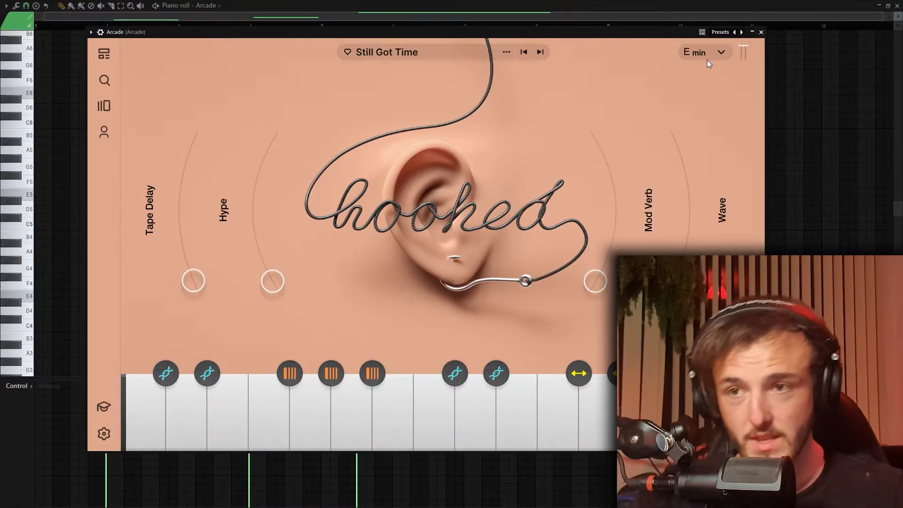
Close the Arcade instrument window, and examine the Arcade notes and channel using the channel rack.
left_click(761, 32)
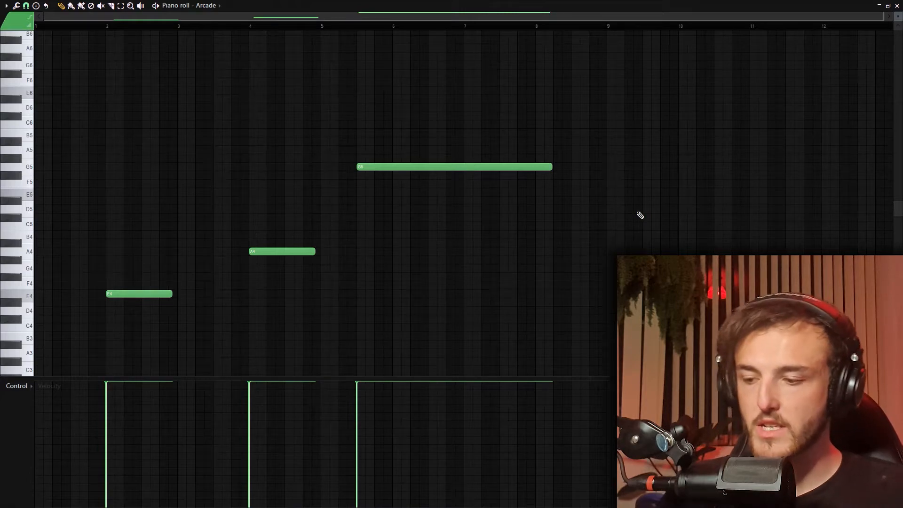
key("F6")
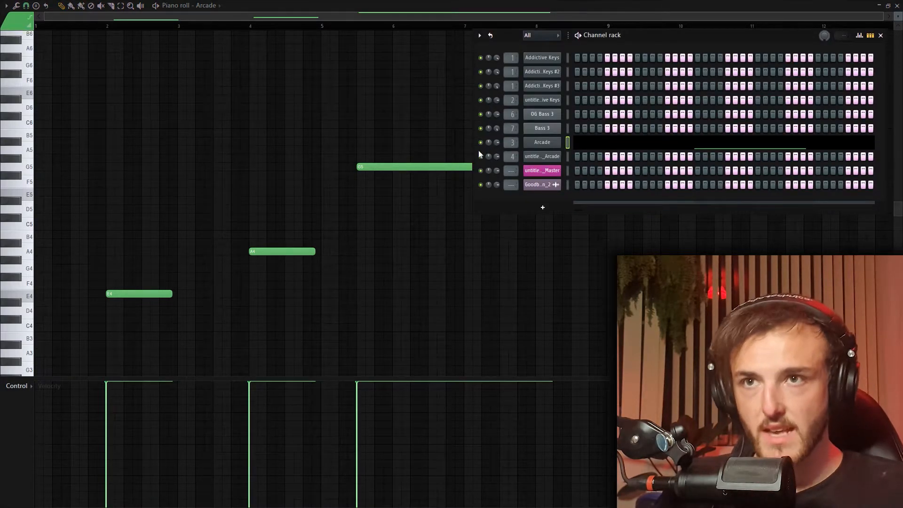
key("F6")
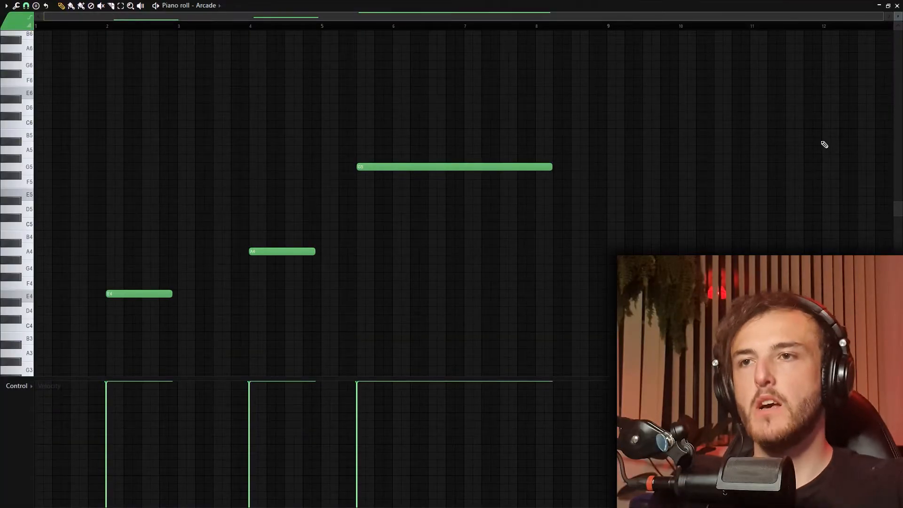
Inspect ValhallaSupermassive on the Arcade mixer track, locate SixtyPercentOfInfinity among the Z-Massive reverb presets, and play the Arcade notes.
key("F9")
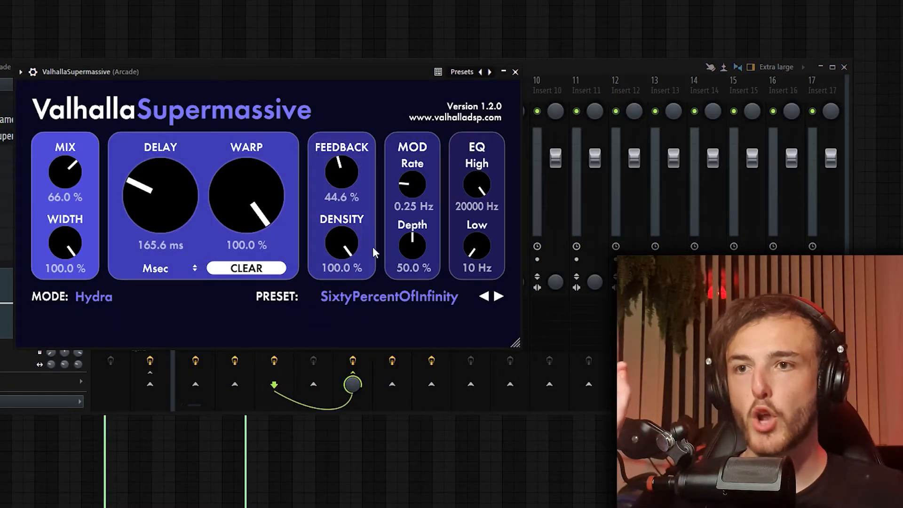
left_click(413, 297)
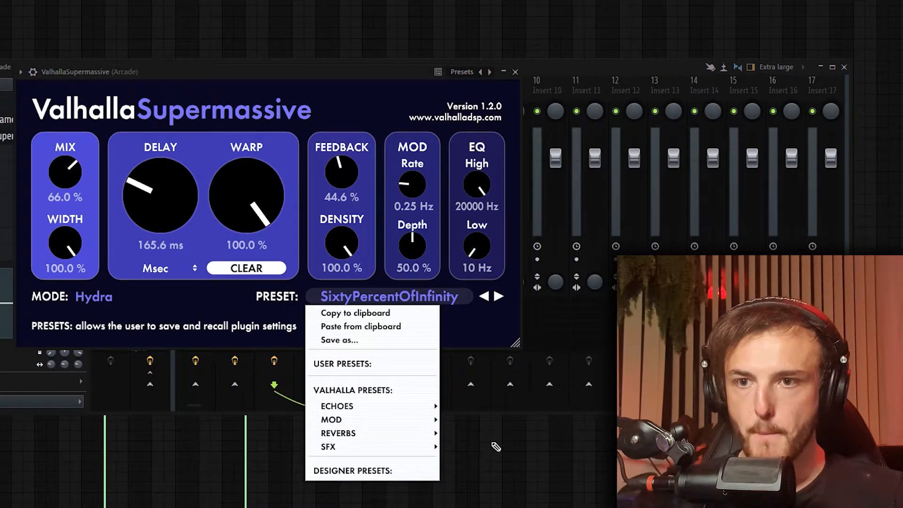
mouse_move(426, 437)
mouse_move(473, 438)
mouse_move(473, 432)
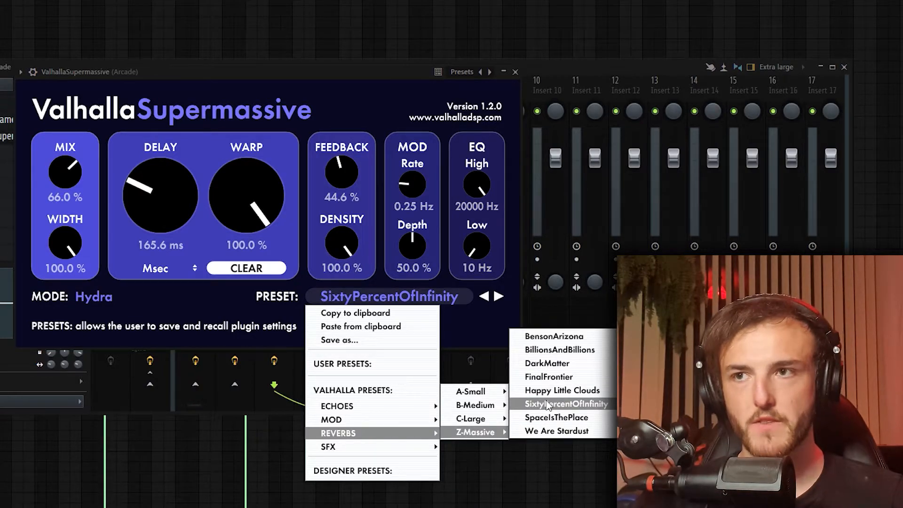
left_click_drag(241, 70, 325, 39)
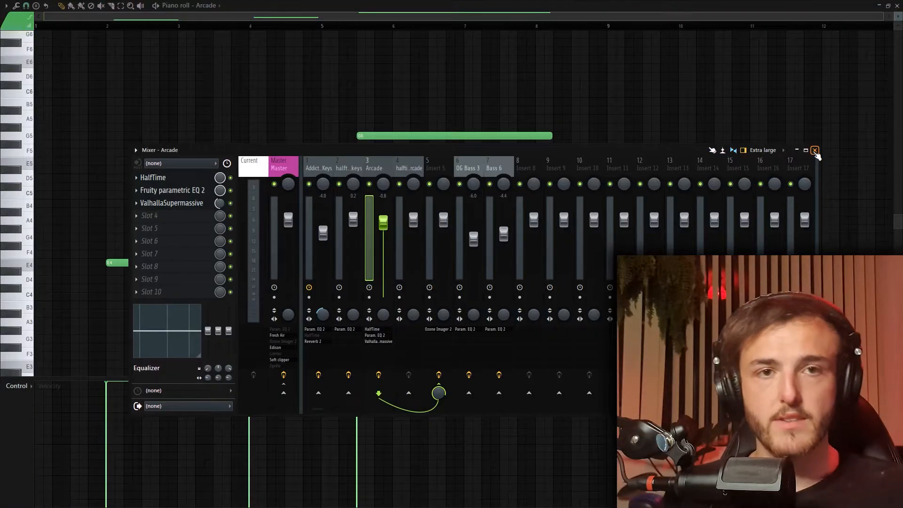
left_click(816, 151)
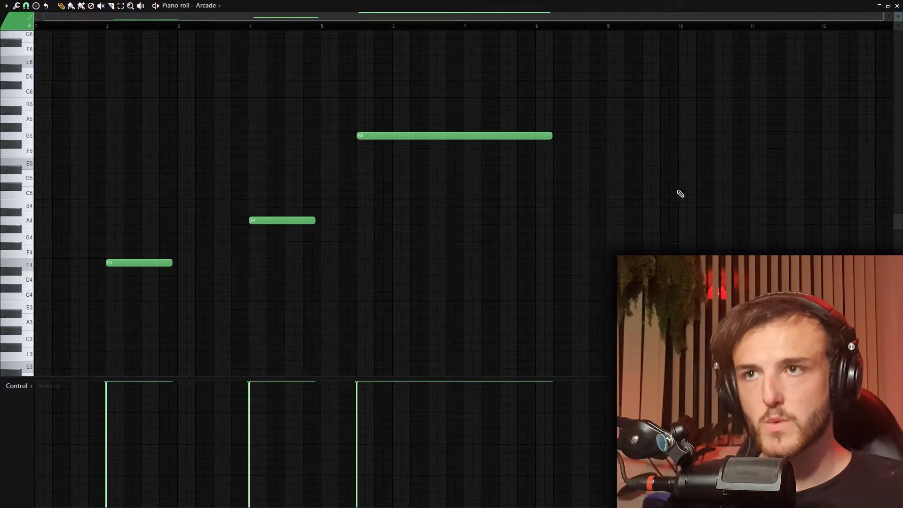
key("space")
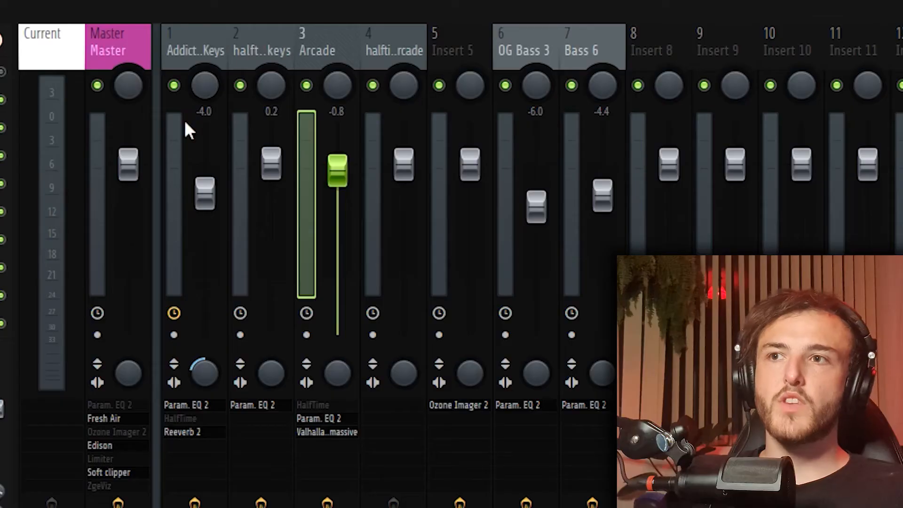
Select mixer tracks 1 to 4, and open the Ozone Imager 2 effect on Insert 5.
left_click(179, 125)
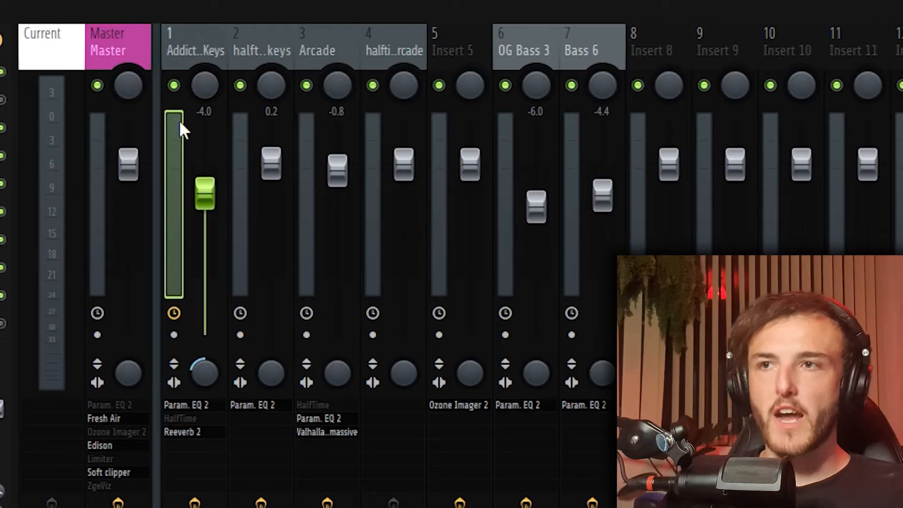
left_click_drag(171, 171, 381, 182)
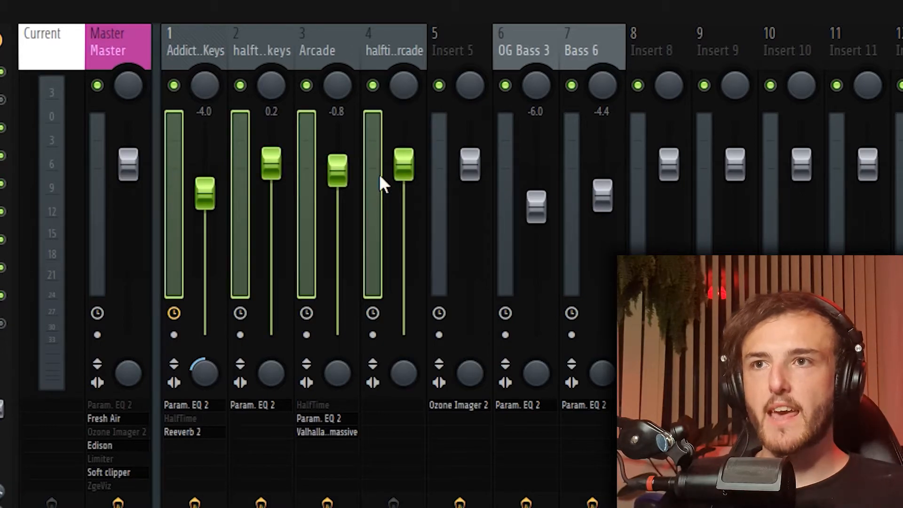
left_click(448, 238)
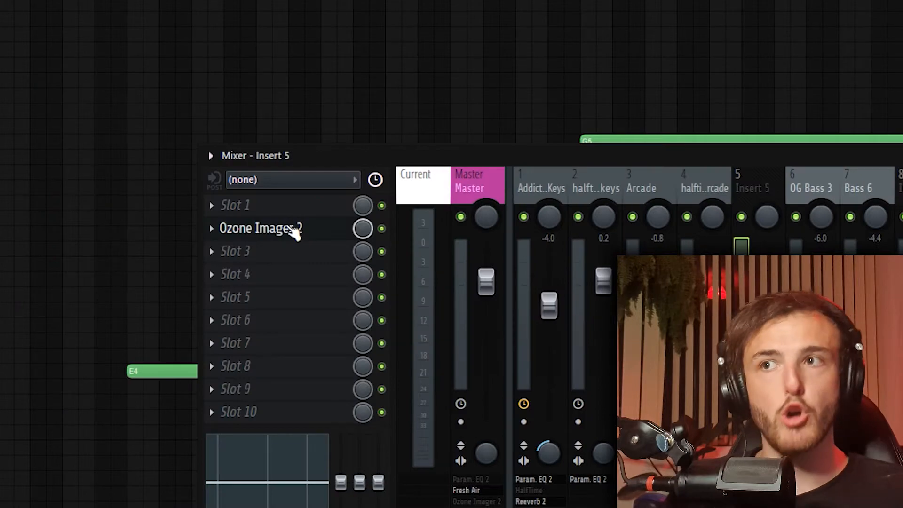
left_click(294, 229)
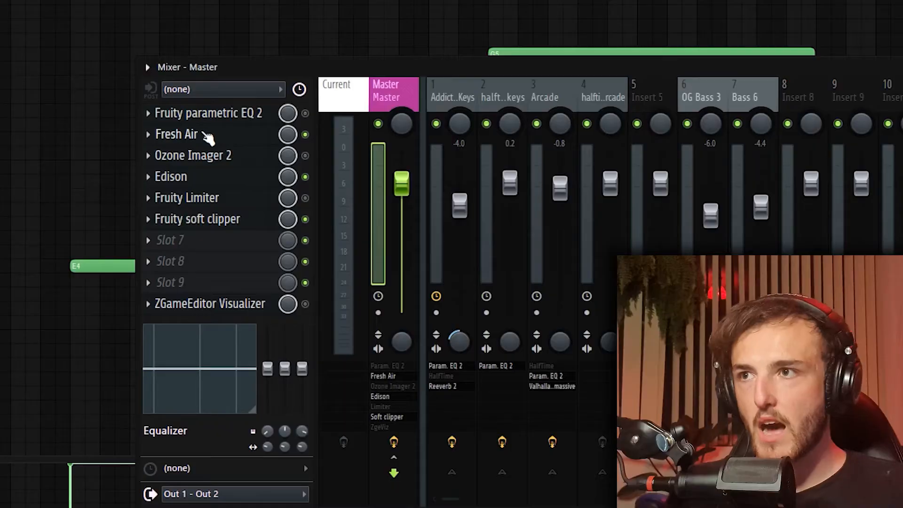
Inspect the Fresh Air settings on the Master track, and close the plugin and the mixer.
left_click(181, 135)
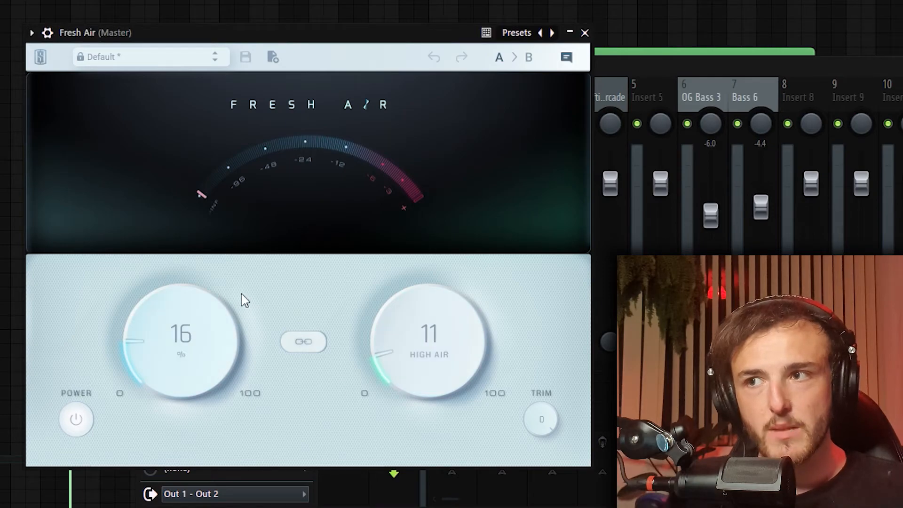
left_click(586, 34)
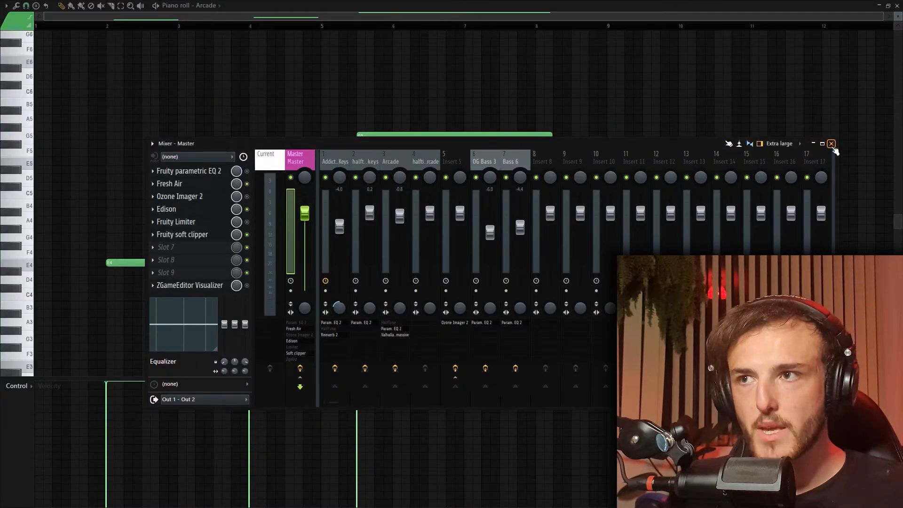
left_click(832, 144)
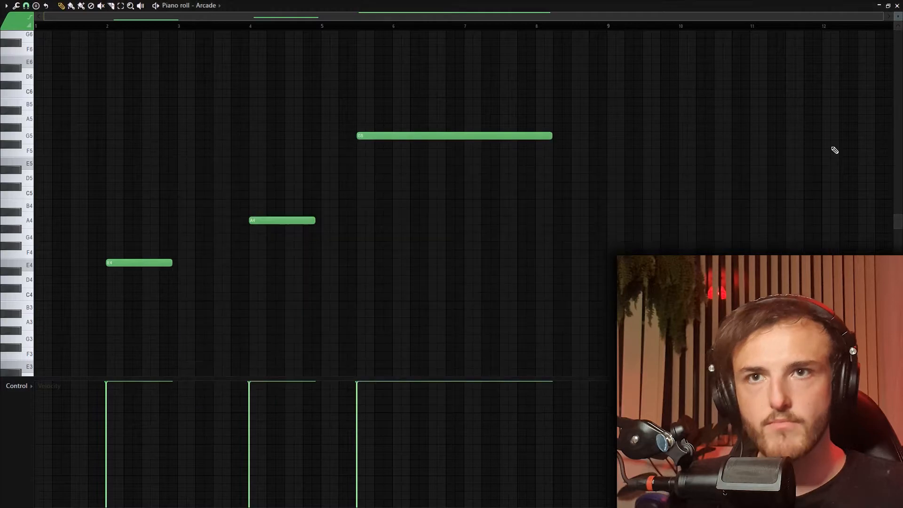
Return to the playlist arrangement, and move the playhead to bar 1.
left_click(897, 5)
scroll(517, 198, "down", 3)
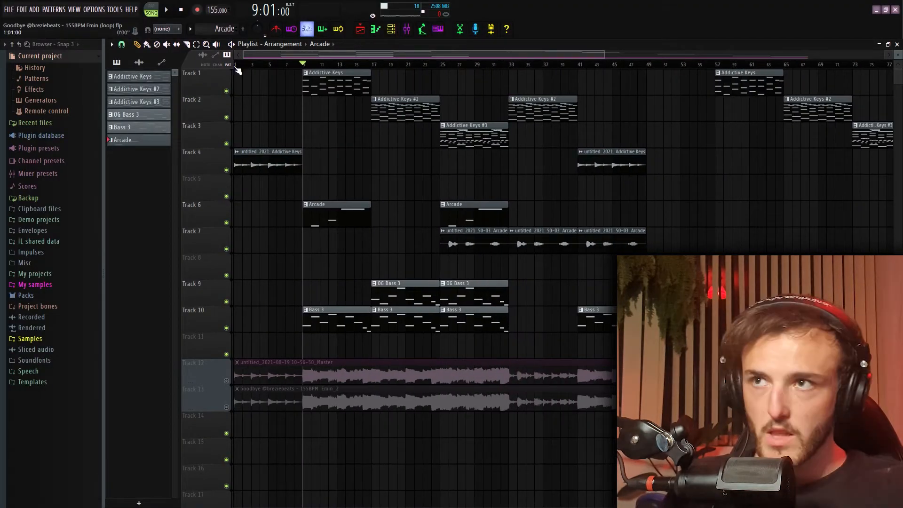
left_click_drag(293, 64, 235, 64)
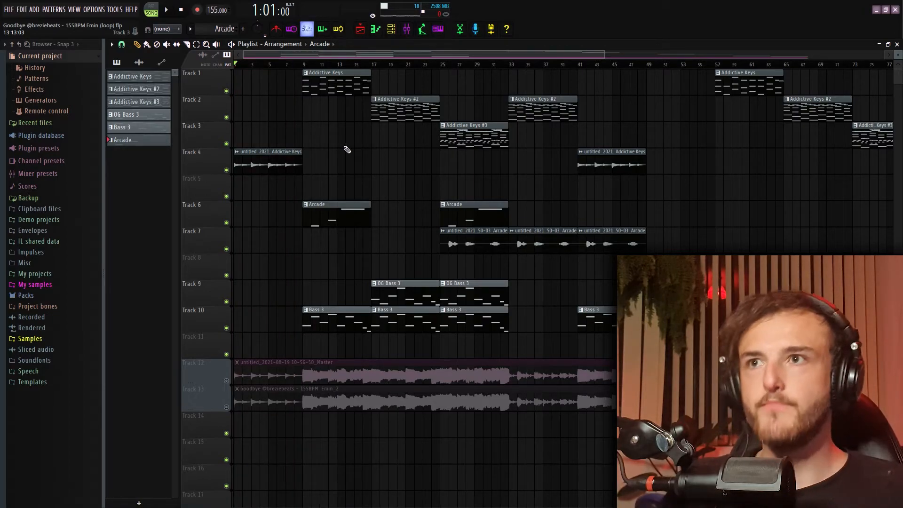
Mark bars 9 to 17 and after that bars 17 to 25 on the timeline, and select the second section's OG Bass 3 and Bass 3 clips.
left_click_drag(303, 64, 376, 65)
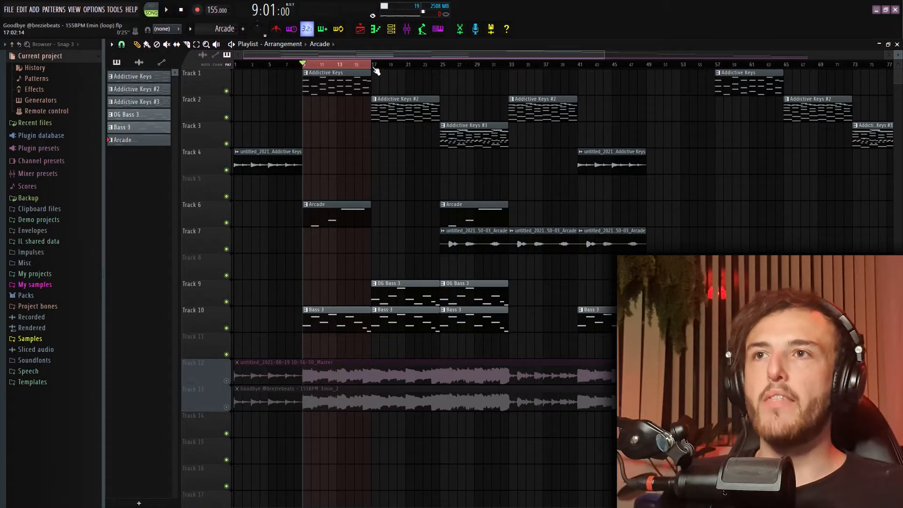
left_click_drag(374, 66, 390, 66)
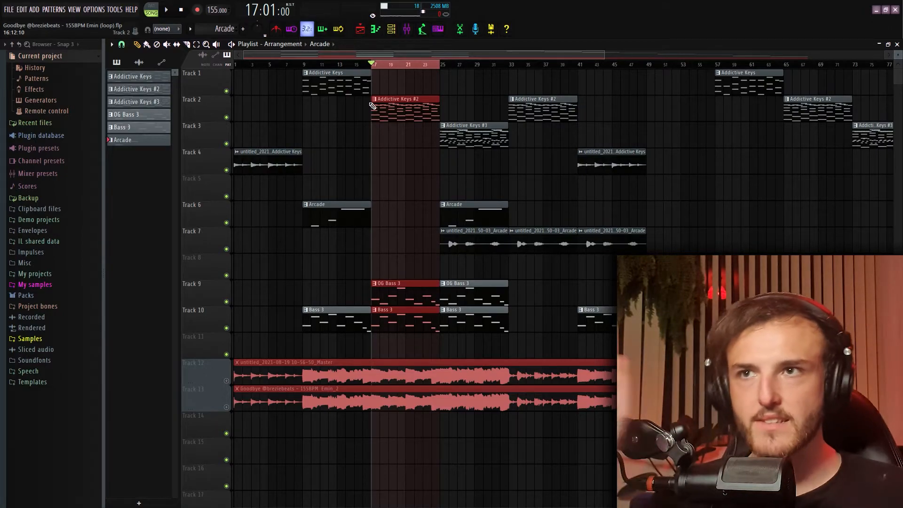
left_click_drag(401, 229, 393, 331)
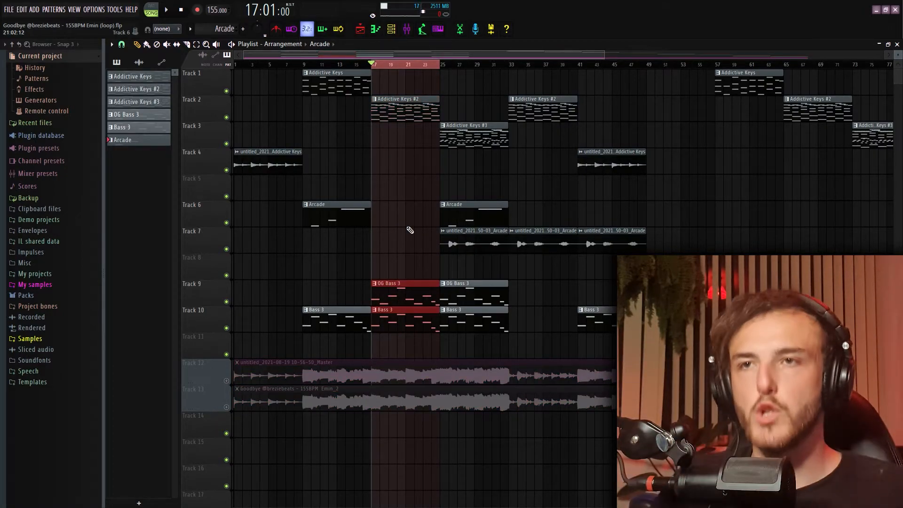
Mark bars 25 to 33 with that section's Arcade pattern and audio clips selected, and solo Track 7.
left_click_drag(440, 65, 512, 71)
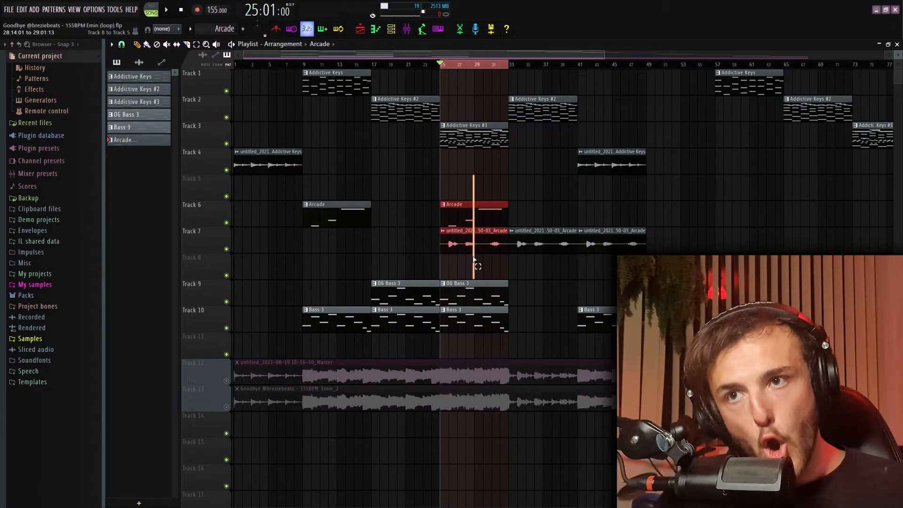
left_click_drag(474, 258, 474, 260)
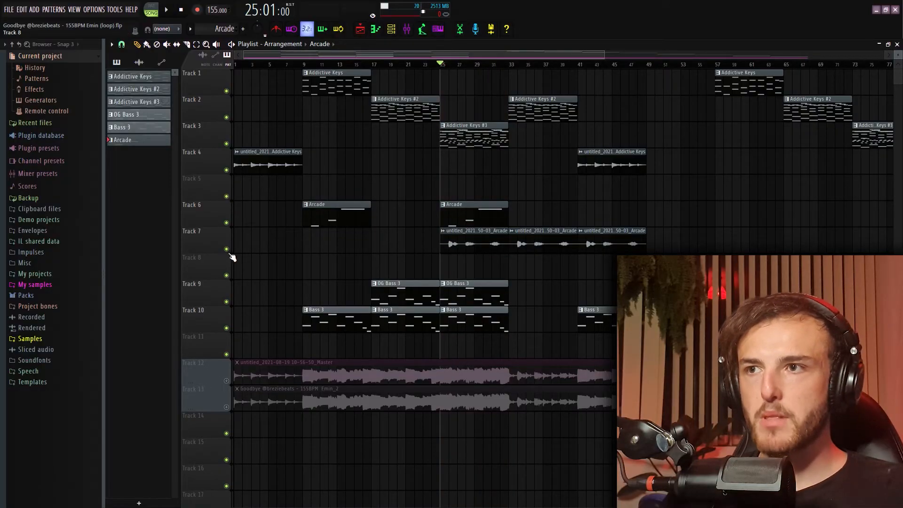
left_click(226, 249, "ctrl")
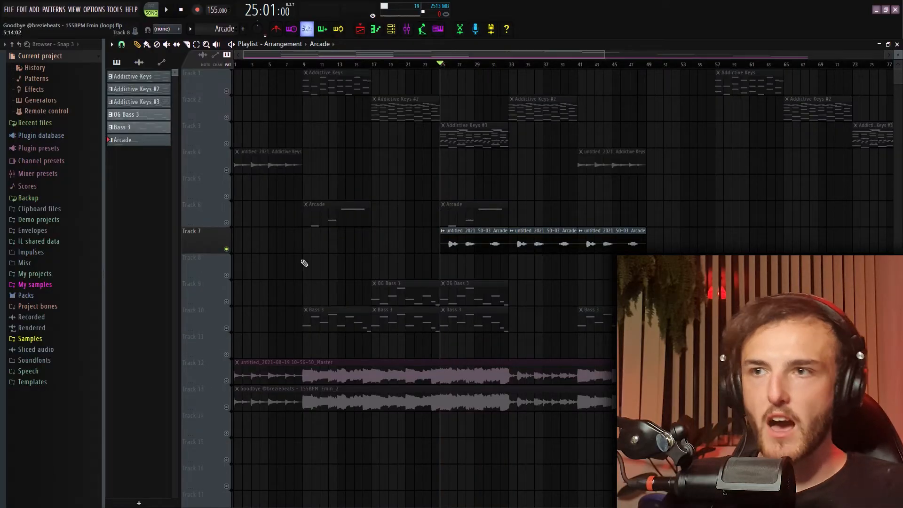
scroll(544, 292, "up", 4)
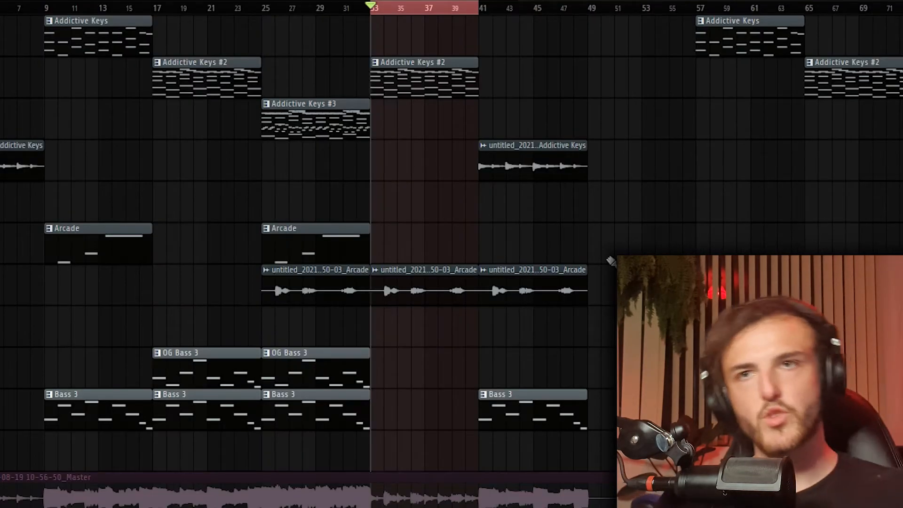
Mark bars 41 to 49 and after that bars 17 to 25 on the timeline, clearing the clip selection each time.
left_click_drag(481, 10, 566, 27)
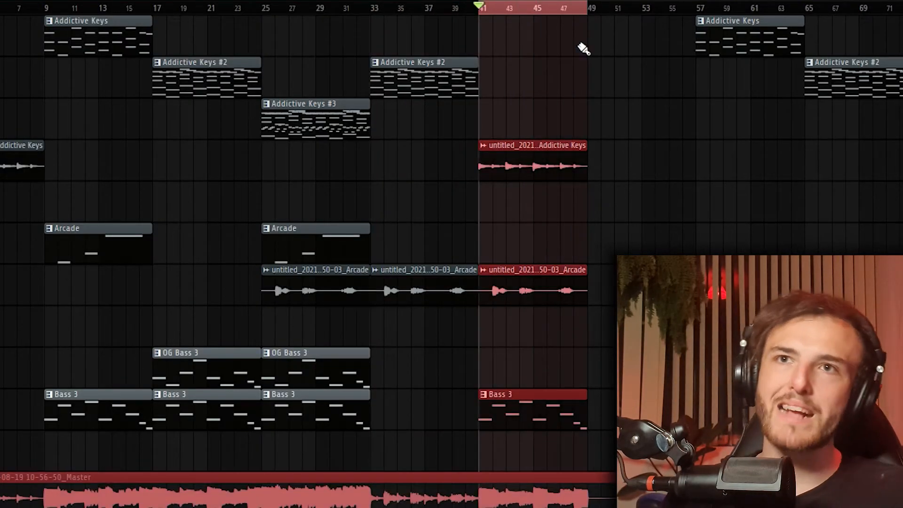
key("ctrl+d")
left_click_drag(159, 10, 275, 27)
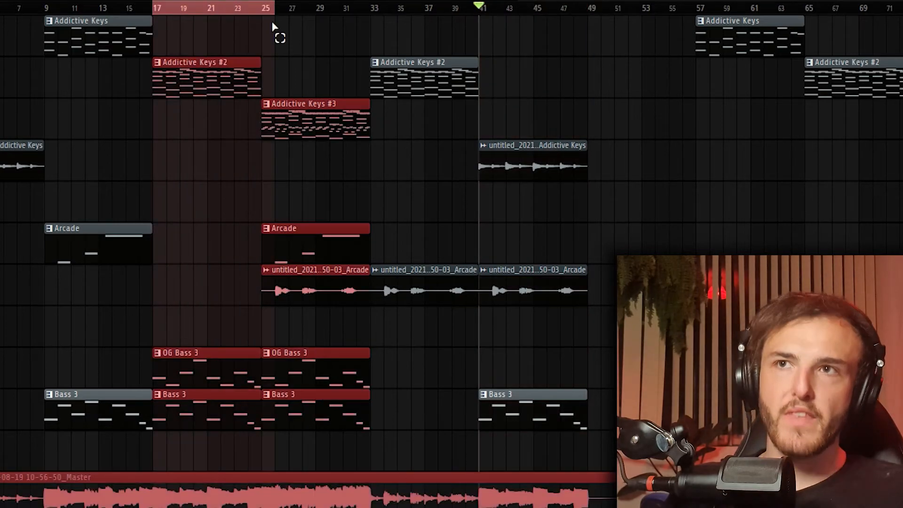
key("ctrl+d")
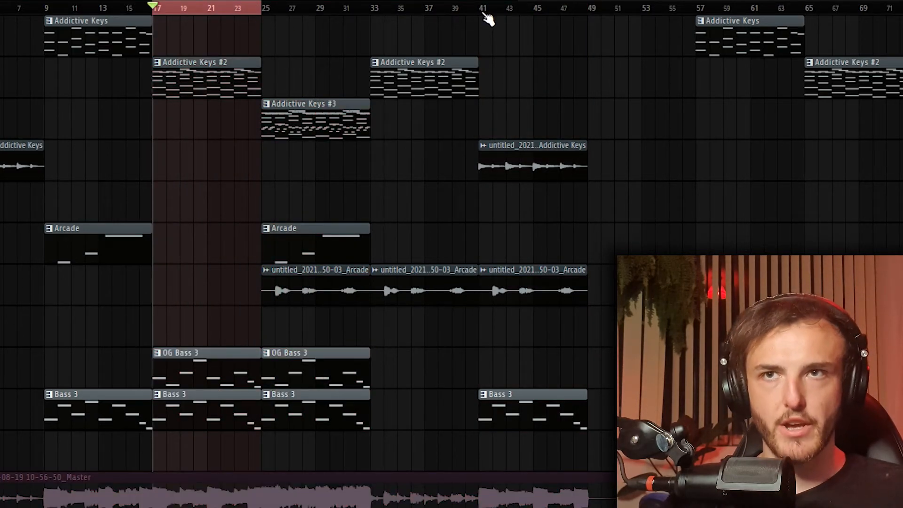
Return to the section at bars 41 to 49, clear the selection and play the arrangement from bar 41.
left_click_drag(484, 9, 567, 10)
key("ctrl+d")
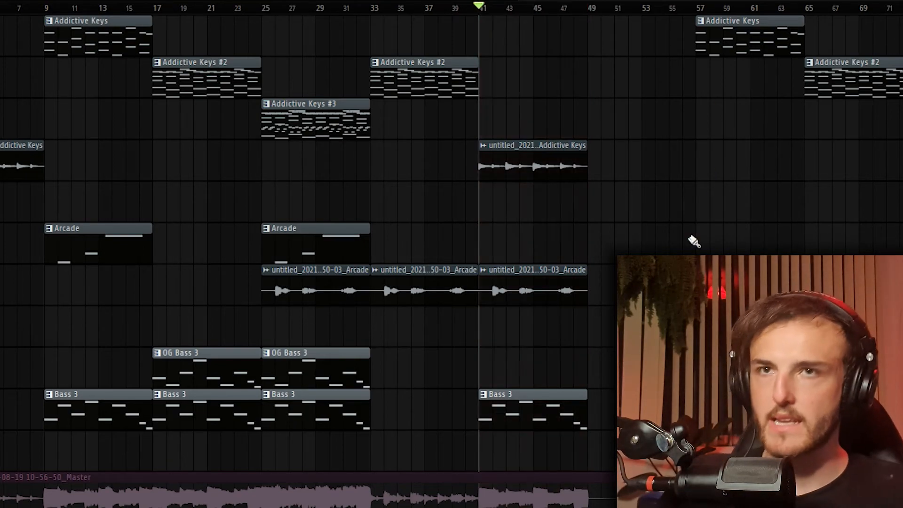
key("space")
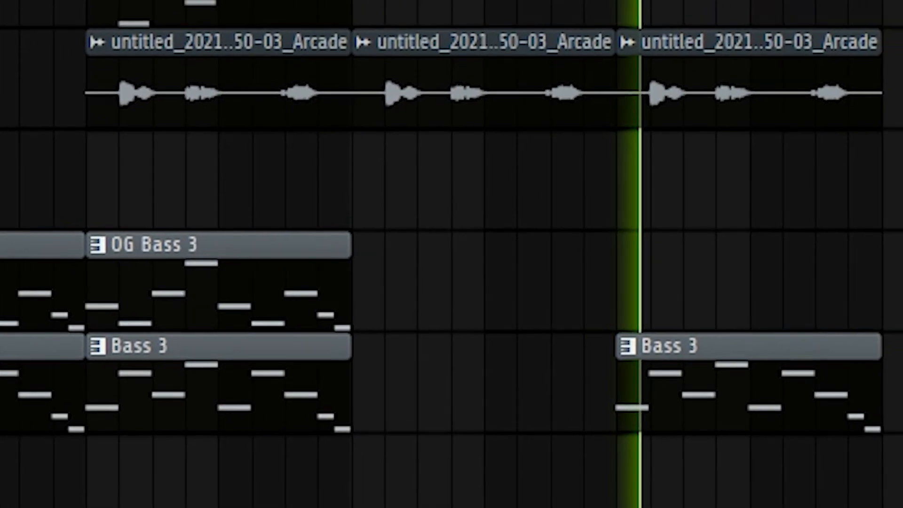